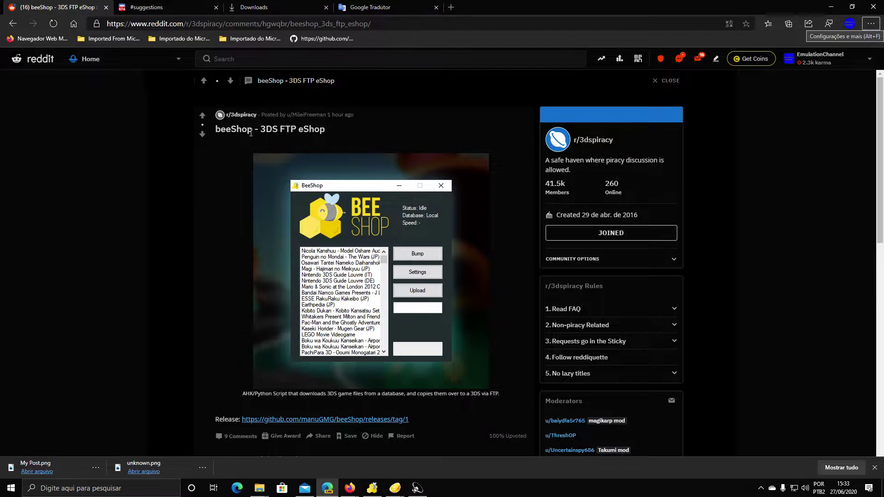
# - Examine the "beeShop - 3DS FTP eShop" Reddit post, including its screenshot, description and release link
pyautogui.scroll(-3, 409, 193)
pyautogui.scroll(2, 453, 198)
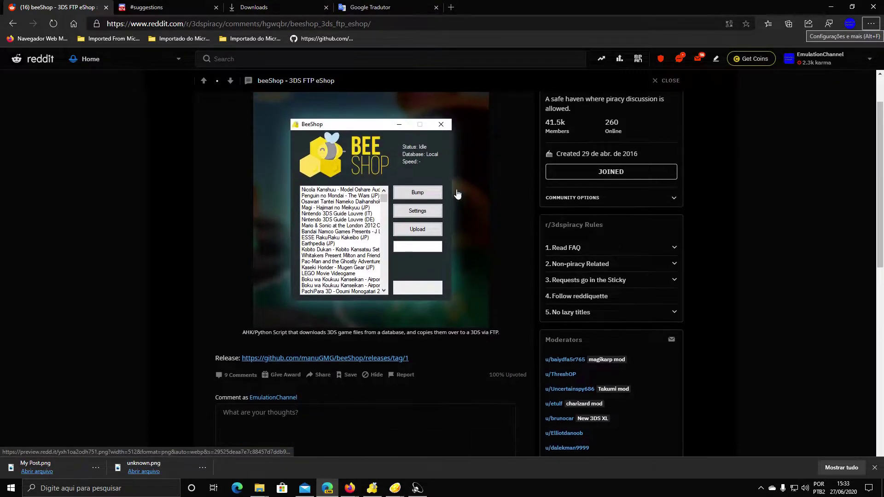
pyautogui.scroll(1, 313, 175)
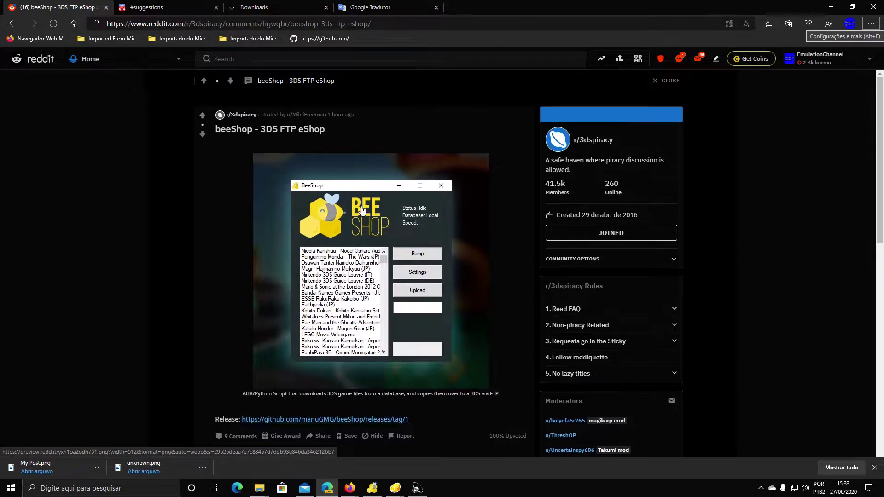
pyautogui.scroll(-2, 295, 285)
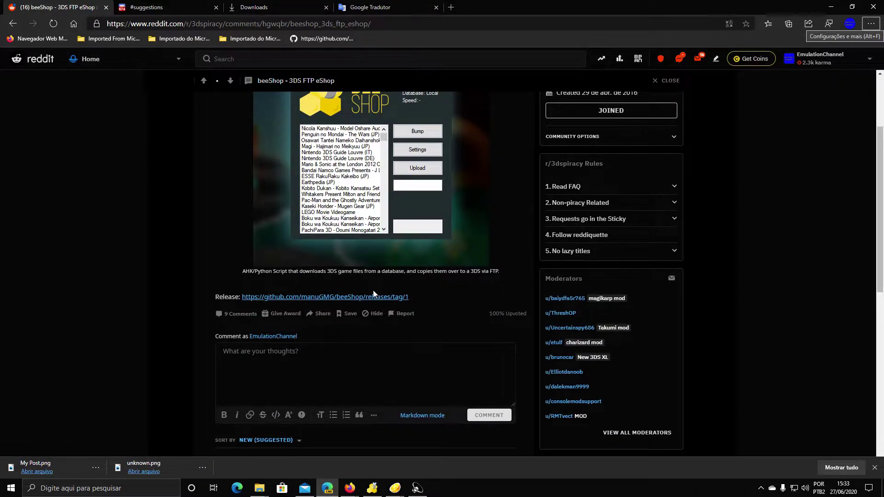
pyautogui.scroll(2, 465, 226)
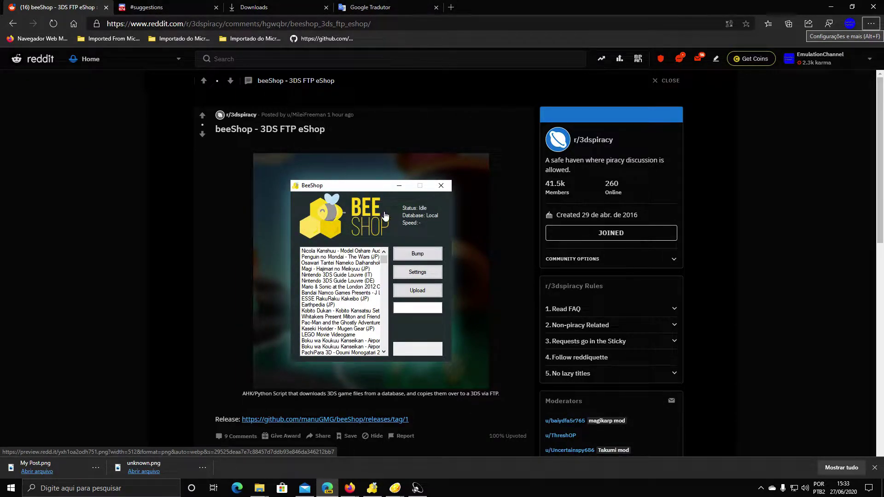
pyautogui.scroll(-2, 374, 222)
pyautogui.scroll(2, 228, 276)
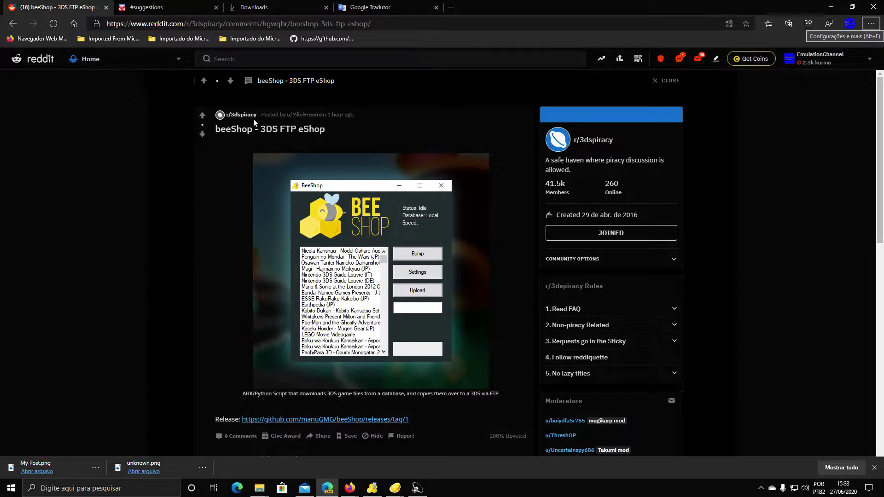
pyautogui.scroll(-1, 283, 193)
# - Read the messages about the video permission in the #suggestions channel of the 3DSAll Discord server and look over its member list
pyautogui.click(188, 6)
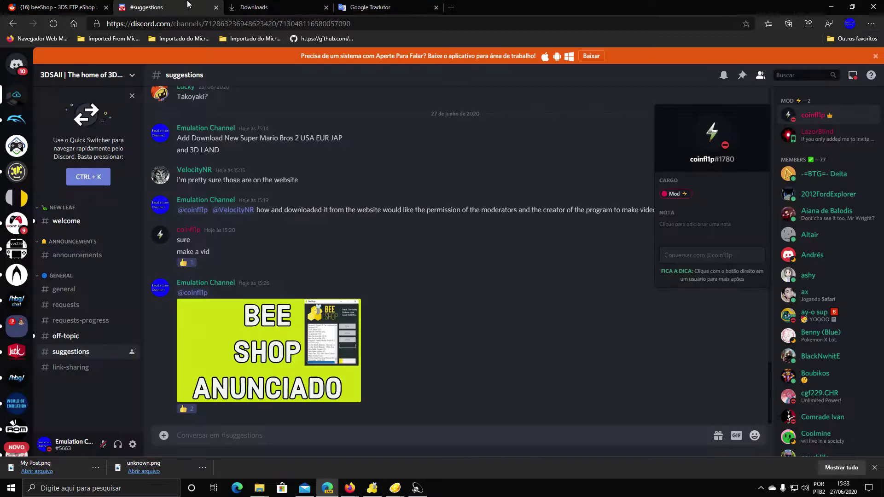
pyautogui.click(434, 200)
pyautogui.click(796, 120)
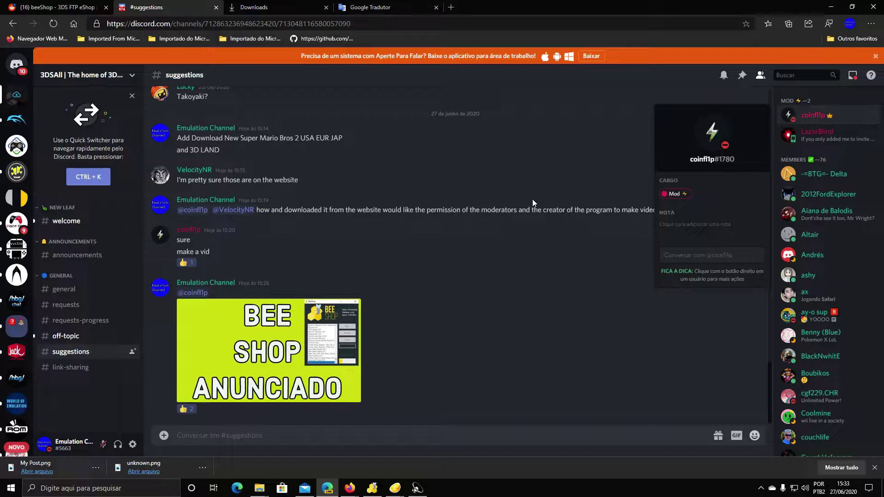
pyautogui.click(446, 231)
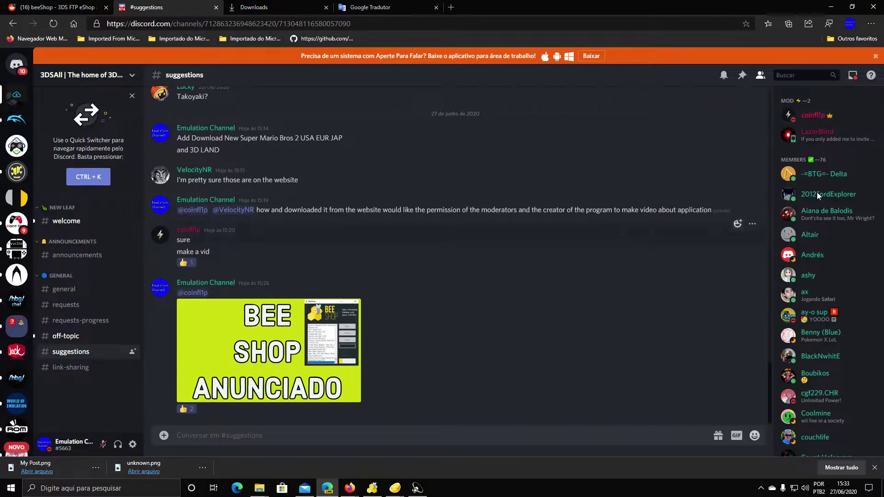
pyautogui.scroll(-3, 816, 226)
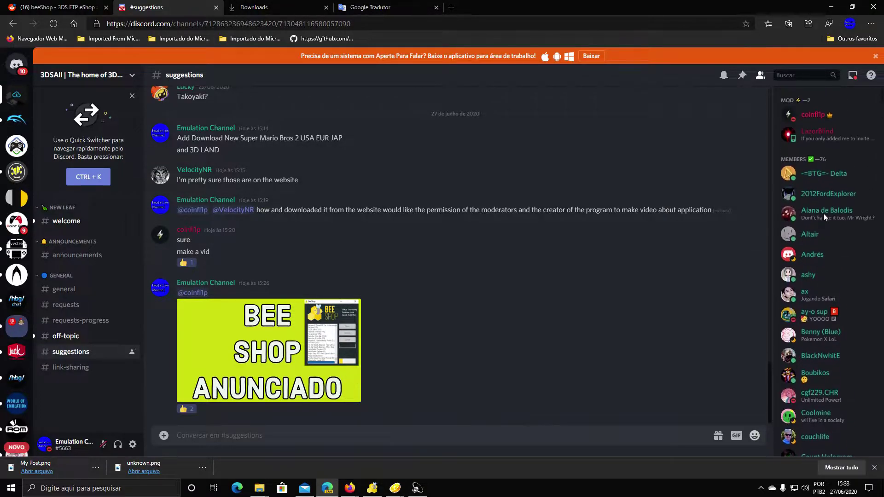
pyautogui.click(92, 7)
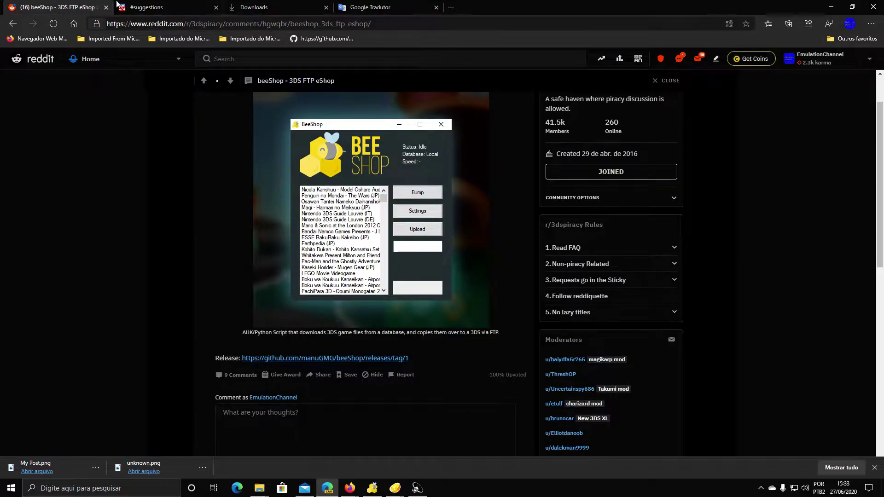
pyautogui.click(161, 5)
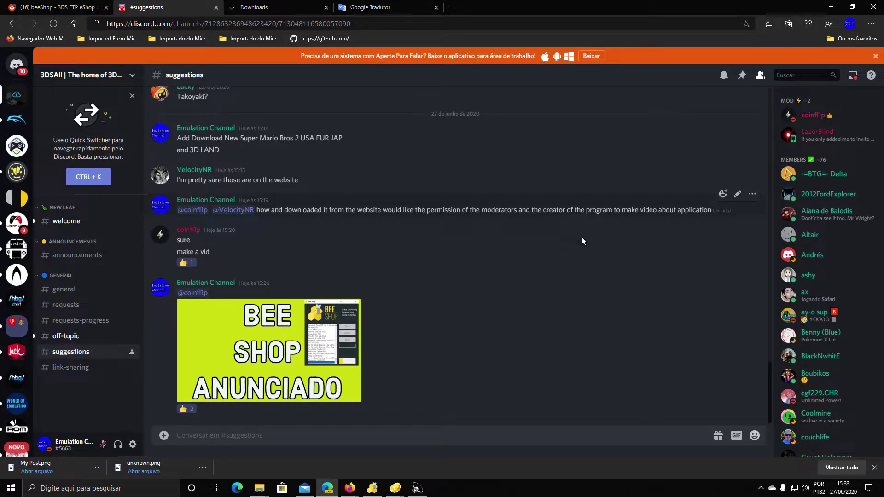
pyautogui.scroll(3, 550, 257)
pyautogui.scroll(-2, 552, 260)
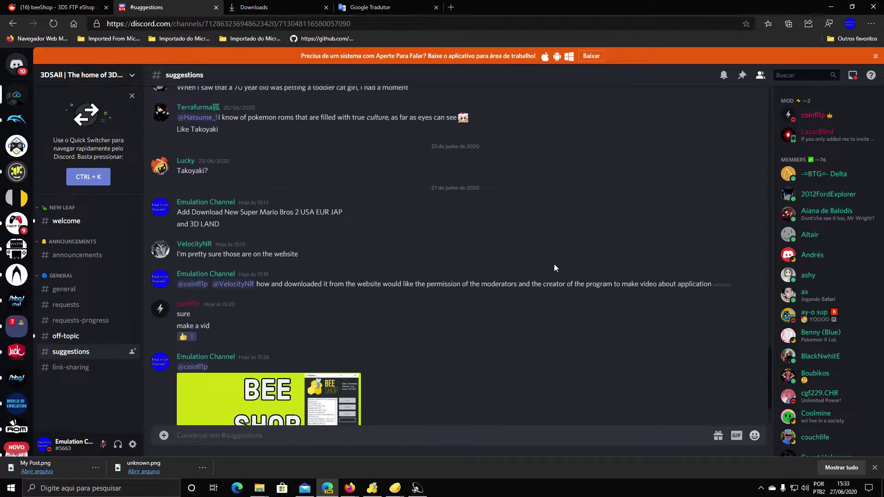
pyautogui.scroll(-2, 554, 268)
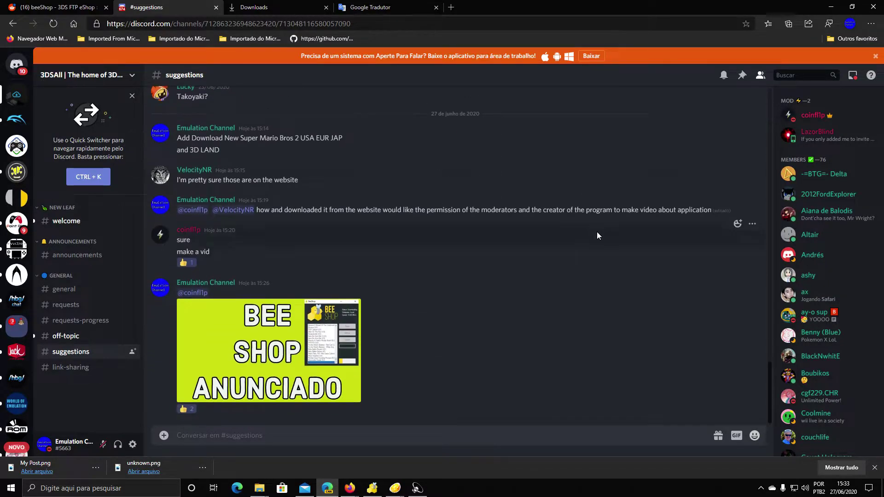
# - Open the beeShop GitHub release page from the Reddit post and view the assets of beeShop - v1
pyautogui.click(81, 6)
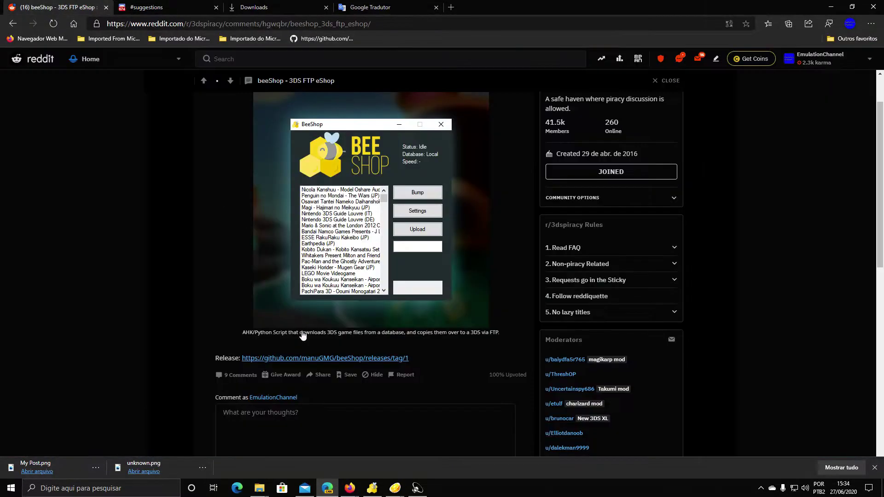
pyautogui.click(277, 359)
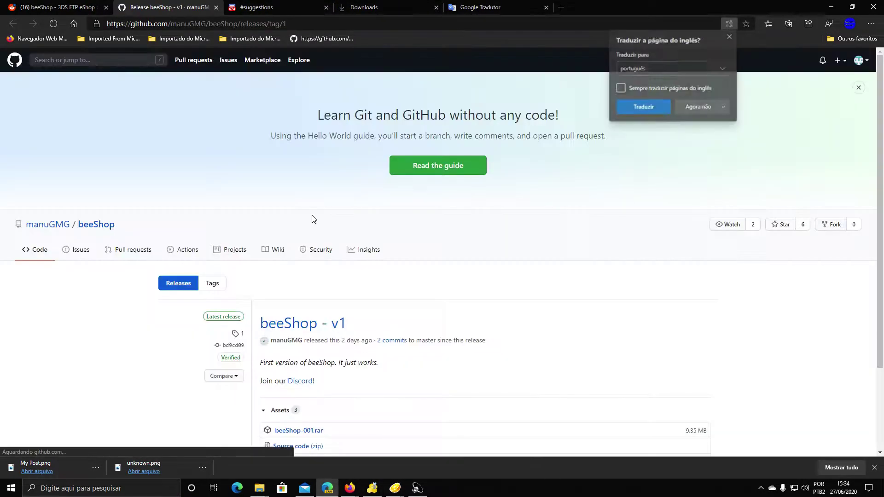
pyautogui.scroll(-2, 299, 287)
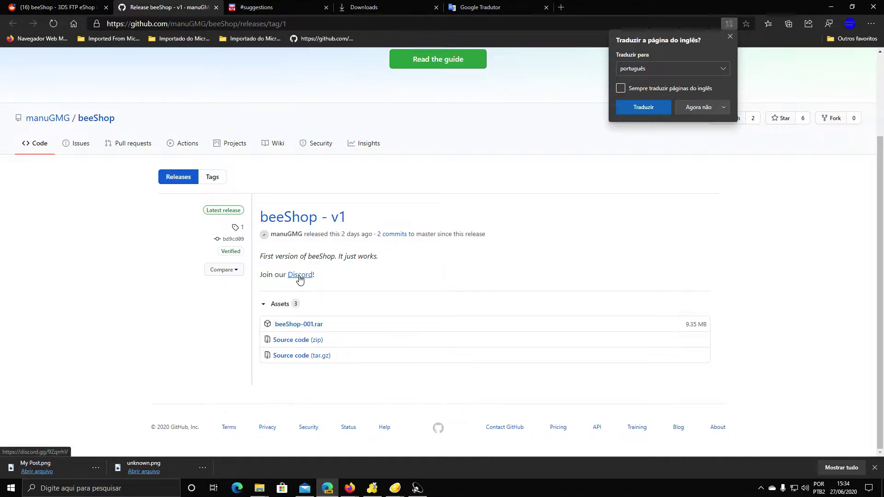
# - Open the release page's Discord invitation in a new tab and view it
pyautogui.rightClick(299, 280)
pyautogui.click(317, 286)
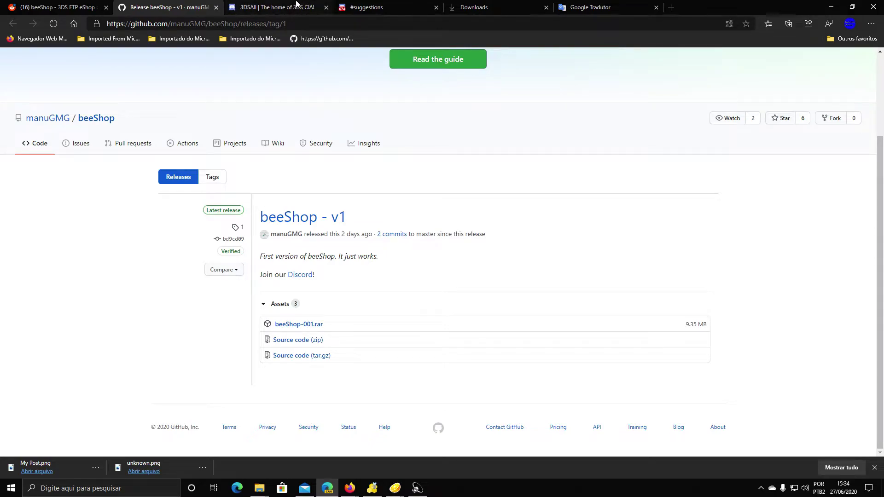
pyautogui.click(296, 6)
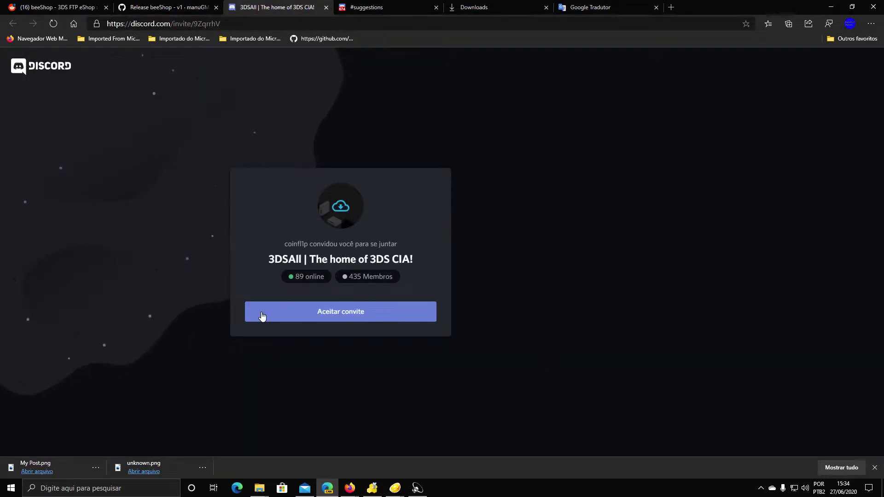
# - Switch to File Explorer, open the beeShop-001 folder in Downloads, and place the running BeeShop window clear of its file list
pyautogui.moveTo(260, 488)
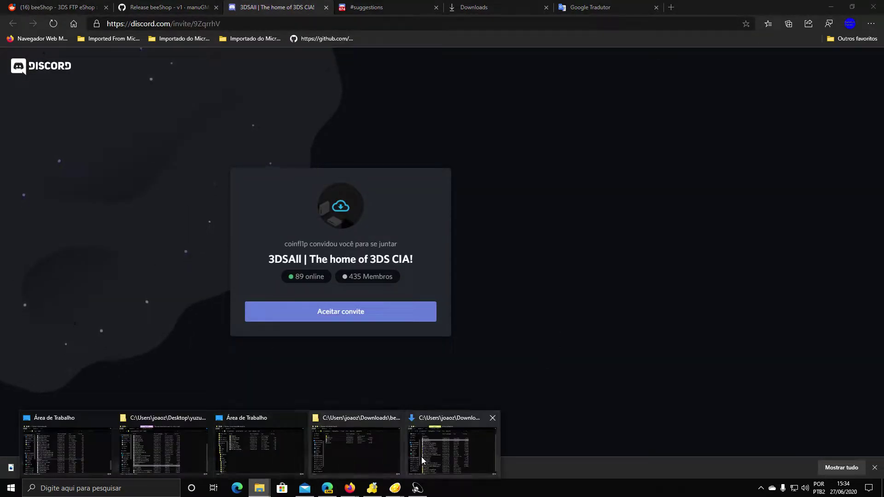
pyautogui.click(446, 455)
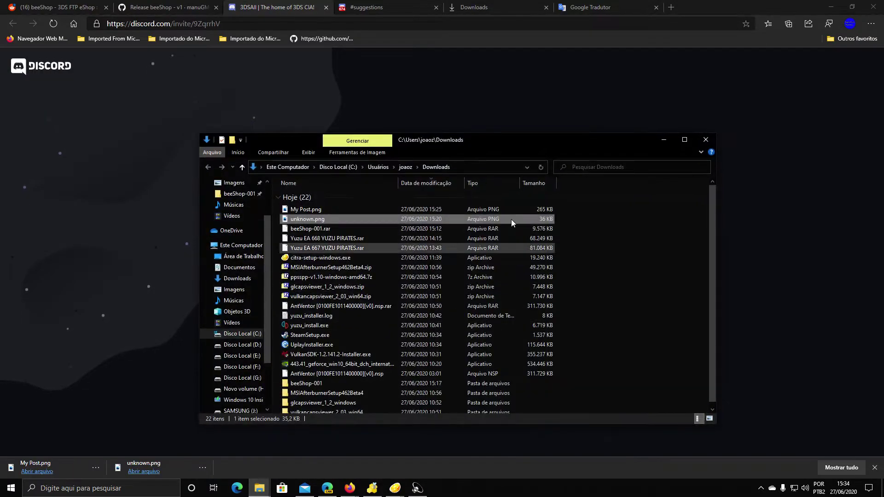
pyautogui.scroll(-1, 330, 361)
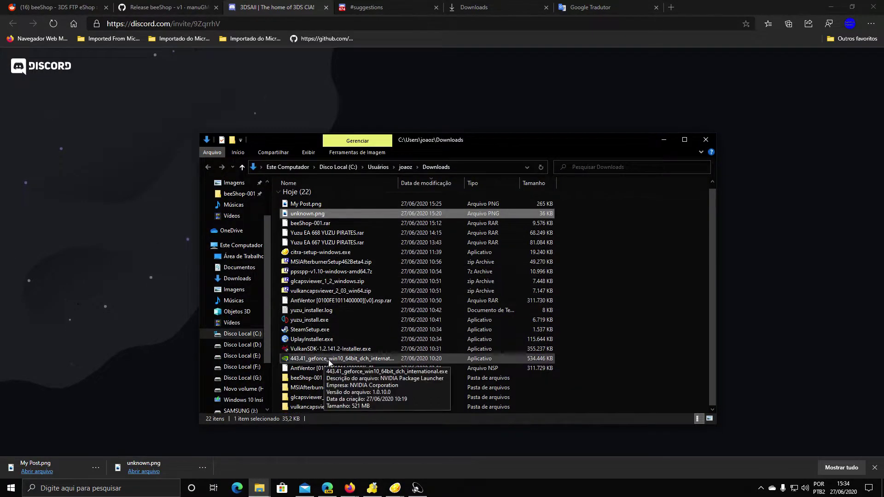
pyautogui.doubleClick(299, 378)
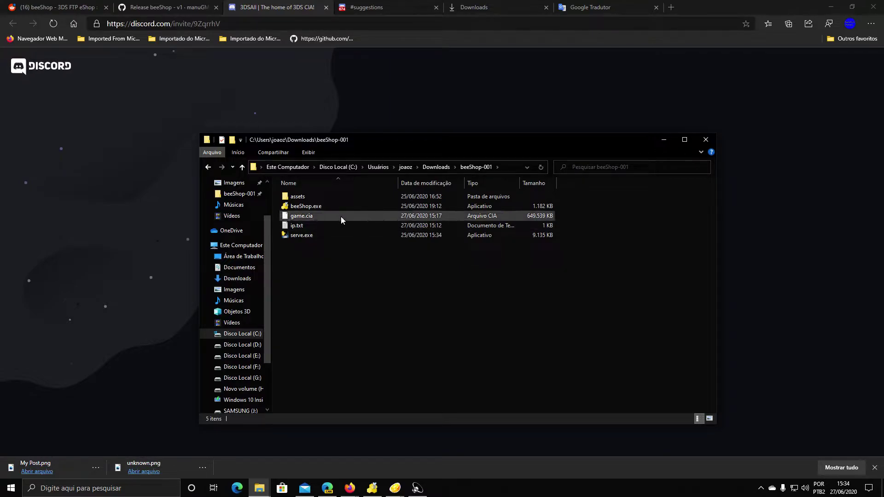
pyautogui.click(382, 493)
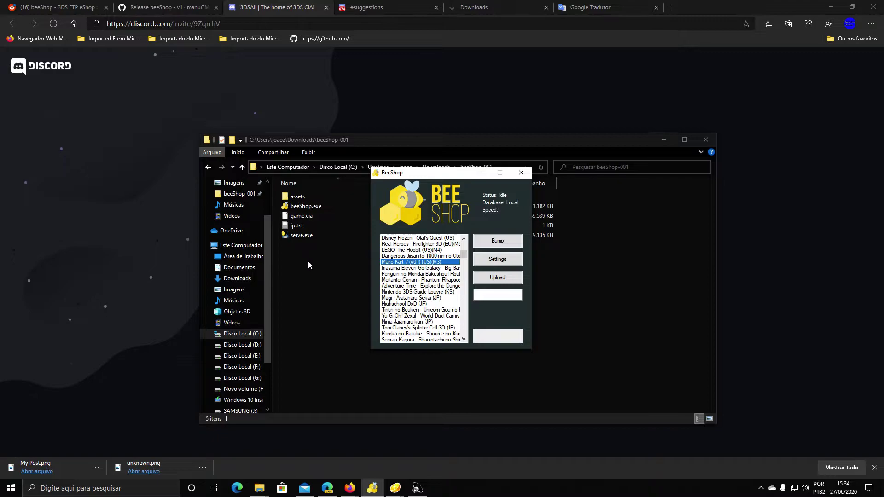
pyautogui.moveTo(411, 186); pyautogui.dragTo(614, 200)
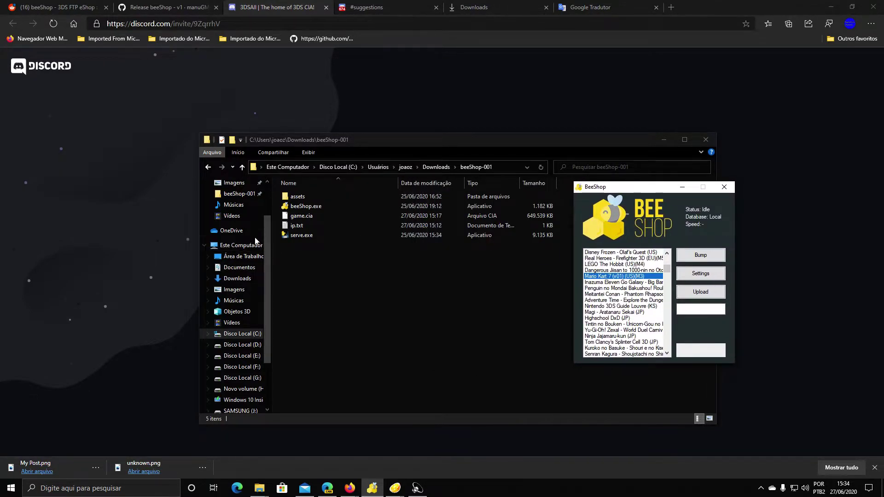
# - View the properties of game.cia in the beeShop-001 folder, moving the dialog clear of the file names
pyautogui.rightClick(299, 218)
pyautogui.click(331, 391)
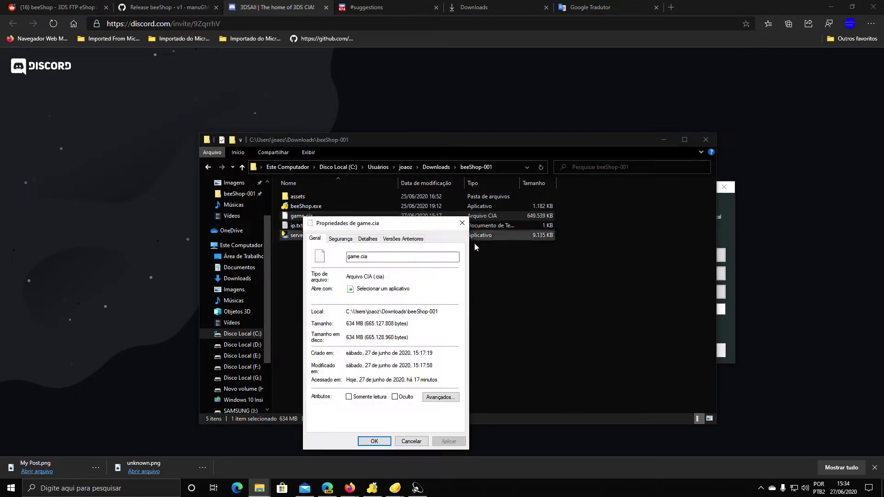
pyautogui.moveTo(381, 225); pyautogui.dragTo(445, 216)
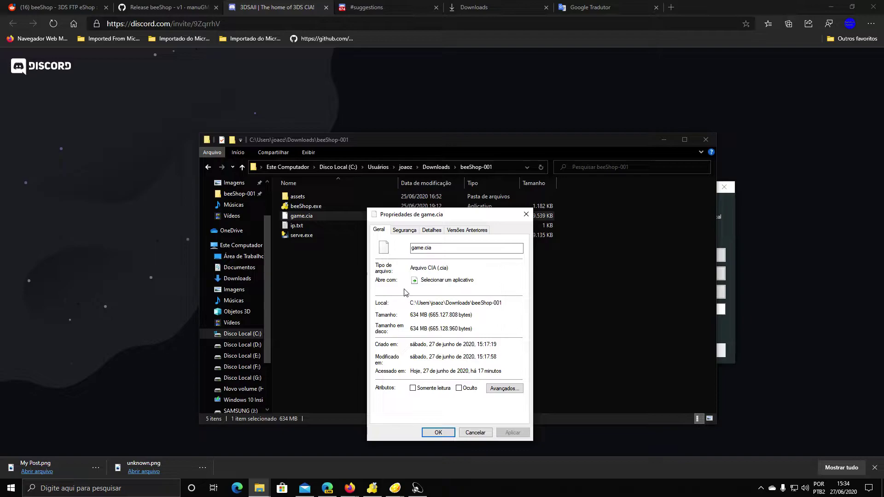
pyautogui.moveTo(404, 215); pyautogui.dragTo(438, 192)
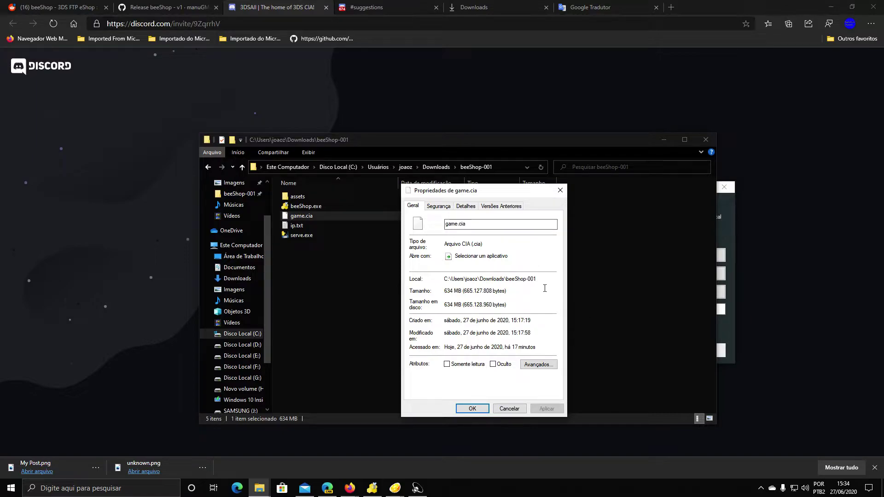
pyautogui.moveTo(436, 193); pyautogui.dragTo(487, 184)
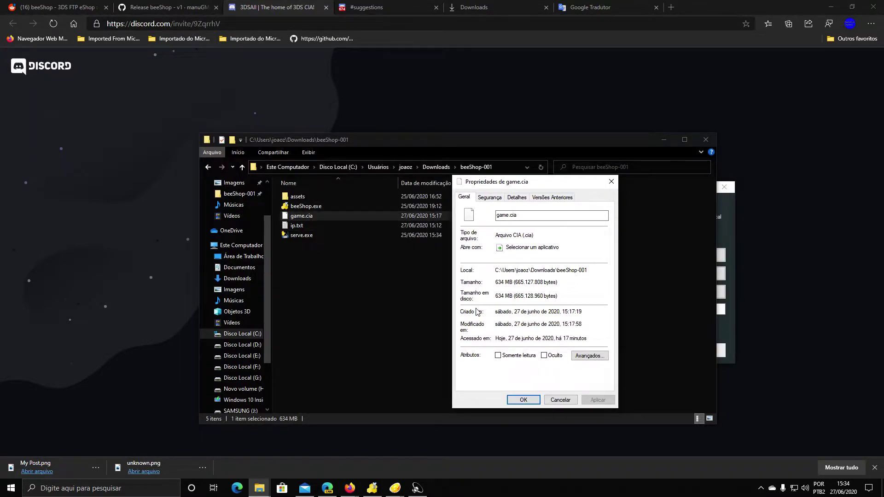
pyautogui.moveTo(512, 187); pyautogui.dragTo(505, 169)
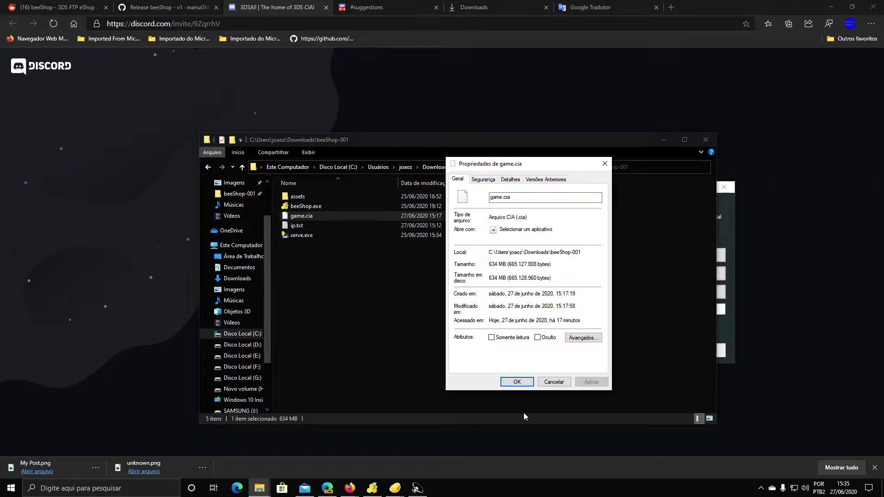
# - Check the installed titles in Citra, minimise it, and bring the BeeShop window in front of the game.cia properties
pyautogui.click(418, 460)
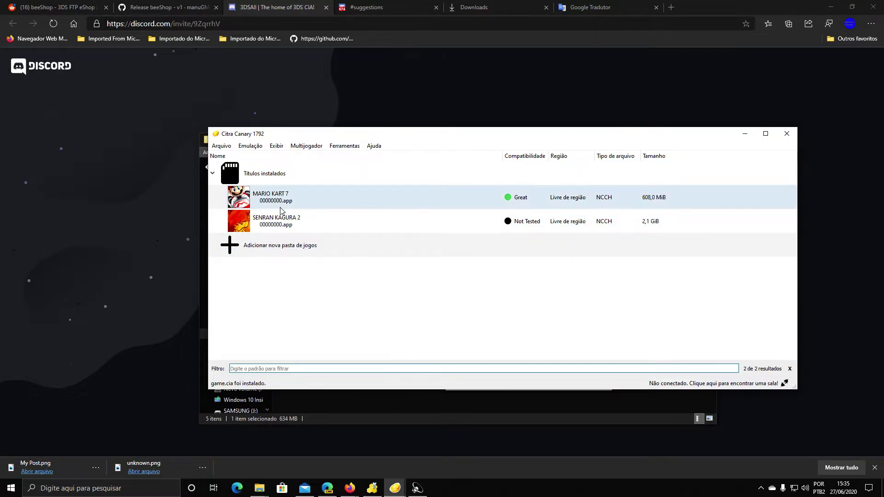
pyautogui.click(743, 134)
pyautogui.click(372, 488)
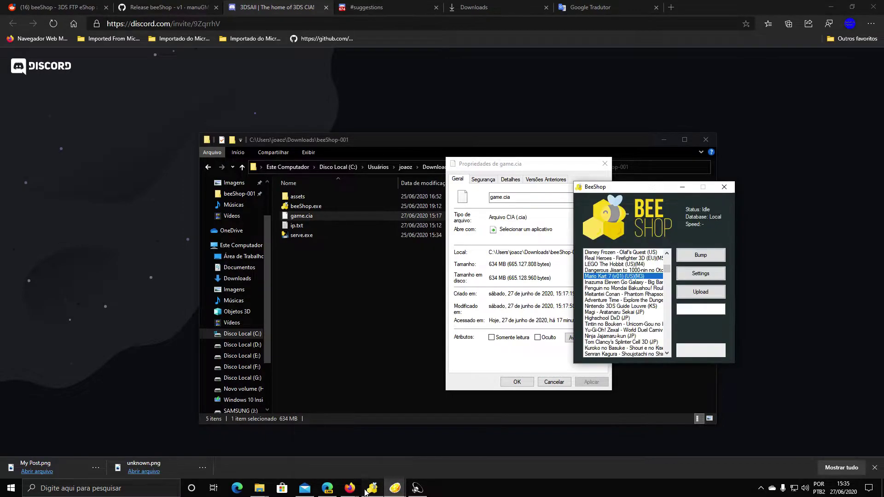
pyautogui.moveTo(627, 191); pyautogui.dragTo(369, 191)
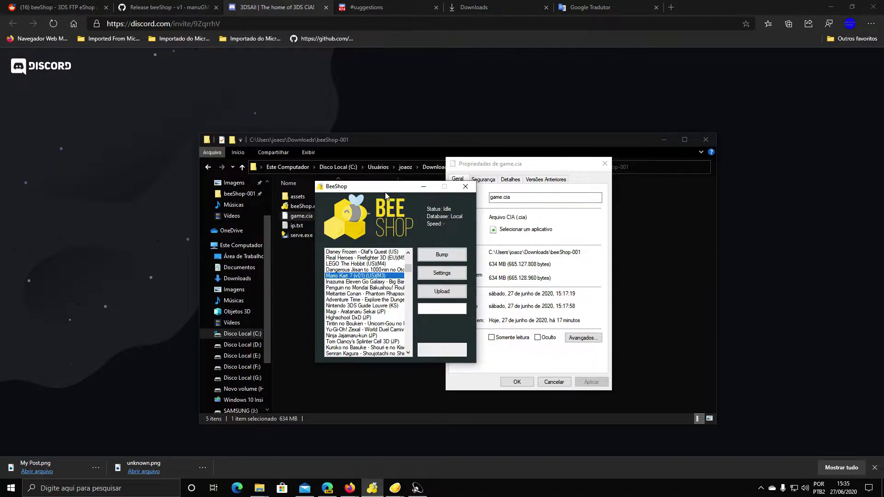
pyautogui.moveTo(386, 186); pyautogui.dragTo(479, 215)
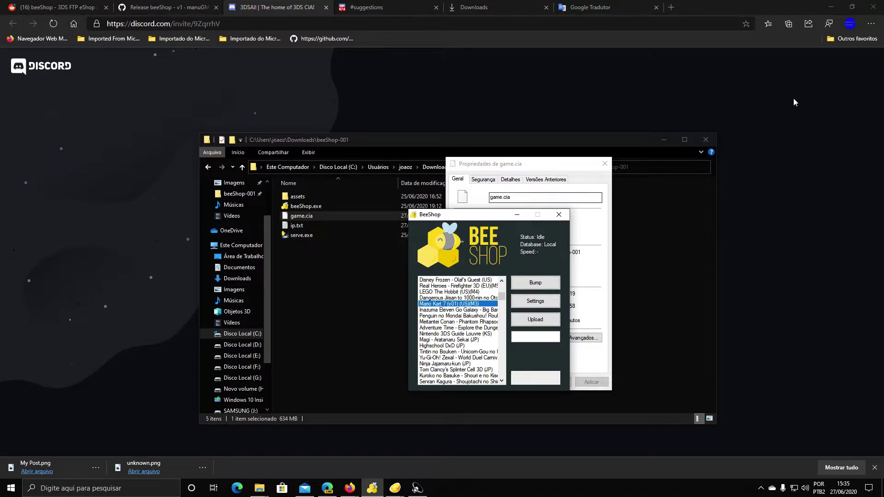
# - Minimise the browser, create a new folder on the desktop, and move game.cia from beeShop-001 into it
pyautogui.click(837, 10)
pyautogui.rightClick(102, 251)
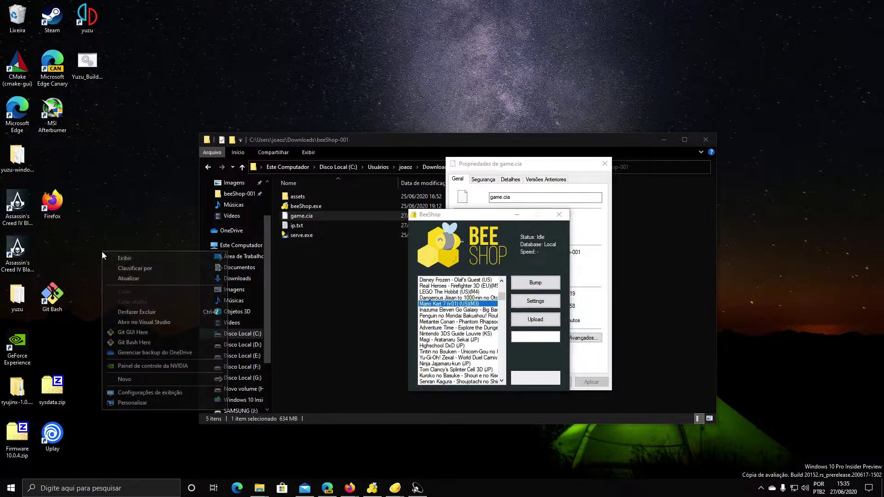
pyautogui.moveTo(133, 381)
pyautogui.click(262, 381)
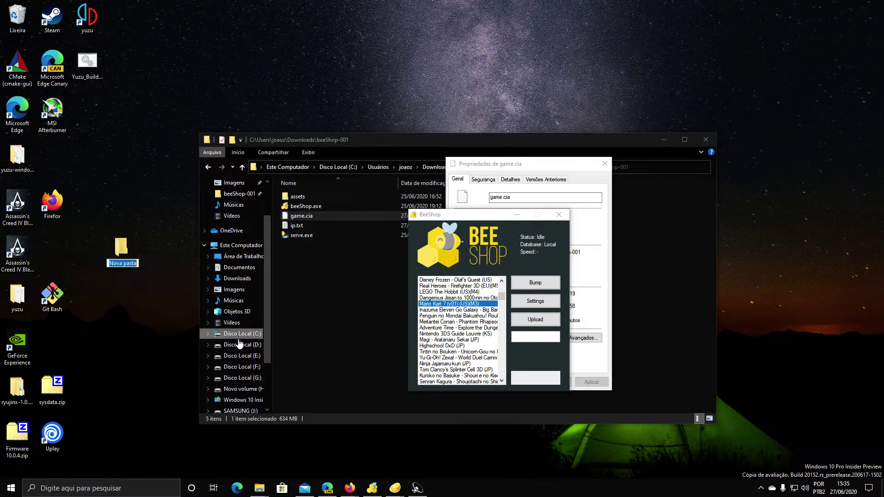
pyautogui.moveTo(298, 216); pyautogui.dragTo(120, 248)
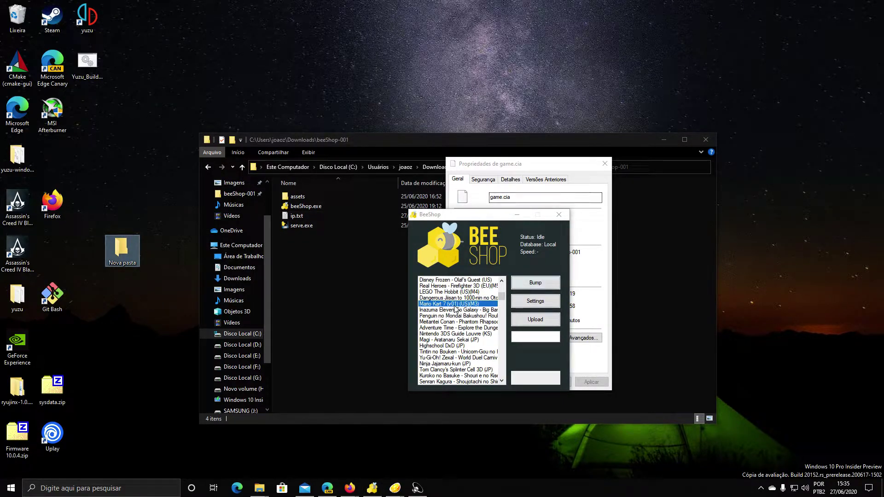
# - Close the game.cia properties dialog and reposition the BeeShop window over the beeShop-001 folder
pyautogui.click(434, 299)
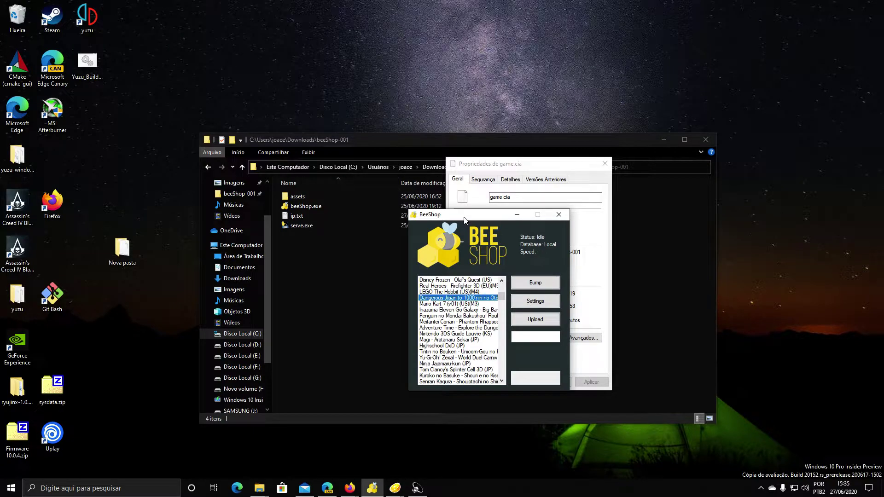
pyautogui.moveTo(464, 220); pyautogui.dragTo(447, 213)
pyautogui.click(585, 164)
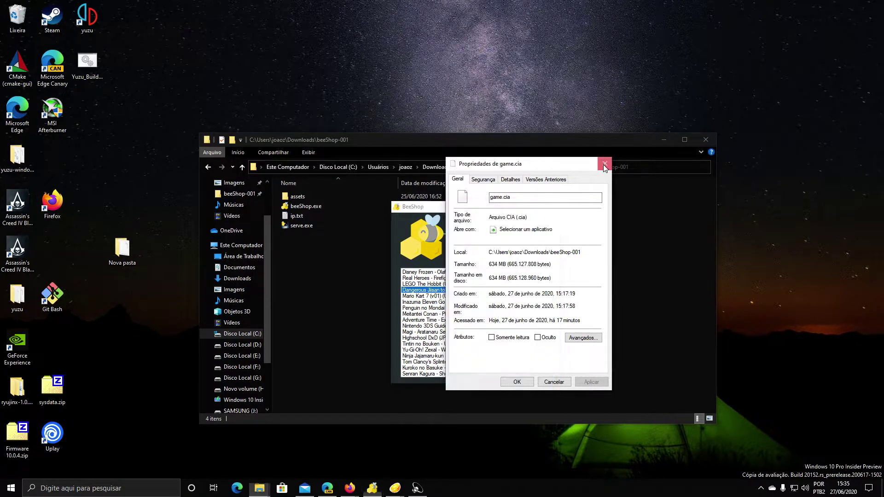
pyautogui.click(604, 165)
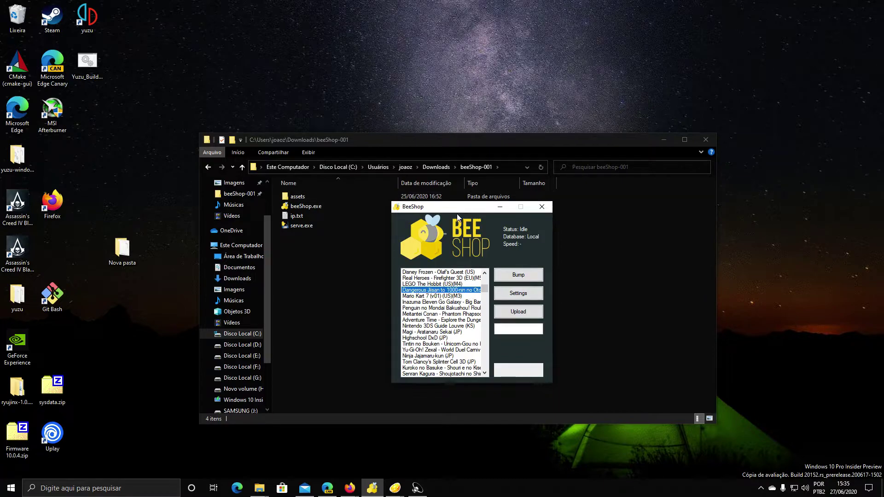
pyautogui.moveTo(474, 207); pyautogui.dragTo(498, 225)
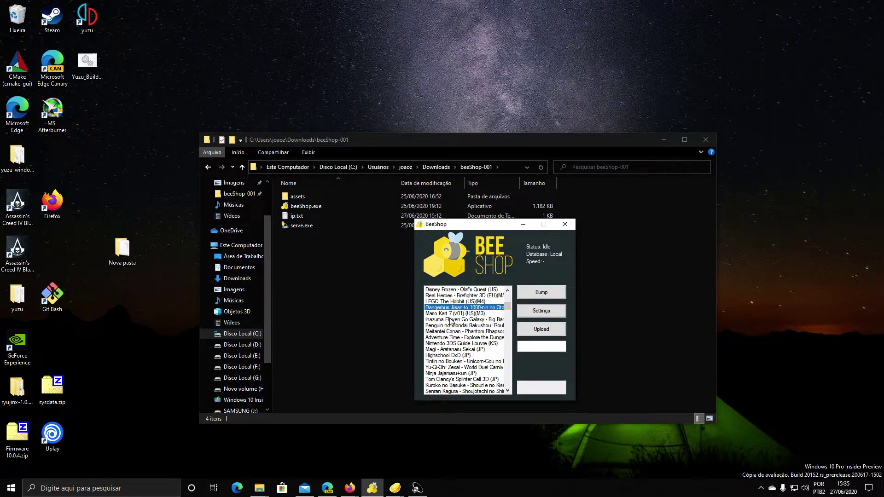
# - Download Mario Kart 7 (v01) (US)(M3) in BeeShop and place its window clear of the folder's file list
pyautogui.scroll(-1, 460, 376)
pyautogui.scroll(1, 451, 336)
pyautogui.click(447, 314)
pyautogui.click(541, 292)
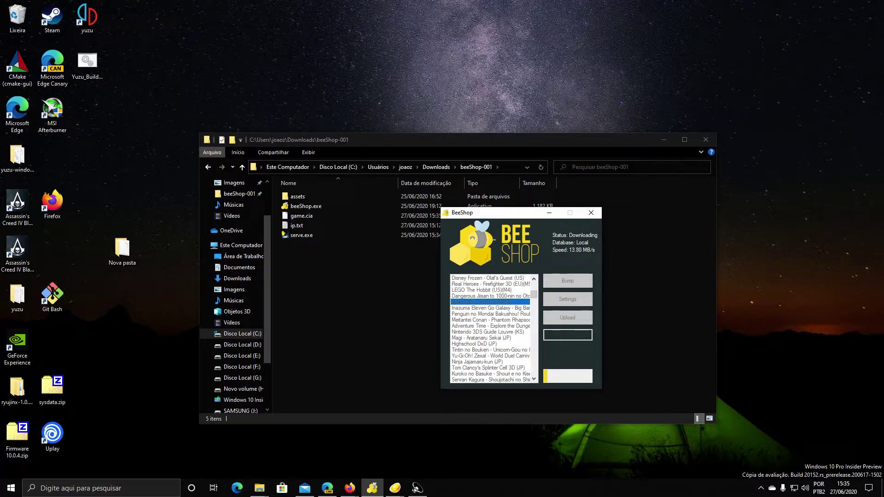
pyautogui.moveTo(508, 218); pyautogui.dragTo(469, 199)
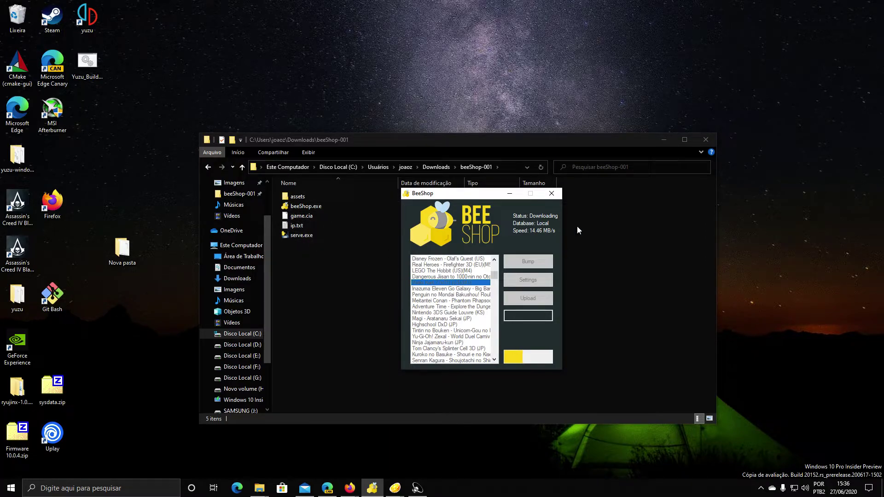
pyautogui.moveTo(415, 193); pyautogui.dragTo(551, 200)
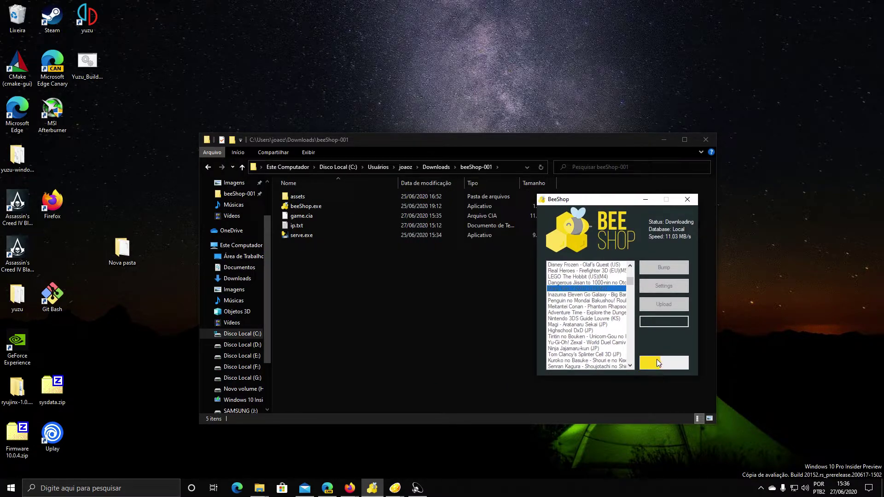
# - View the contents of the assets folder, return to beeShop-001, and bring the BeeShop window back in front
pyautogui.doubleClick(298, 198)
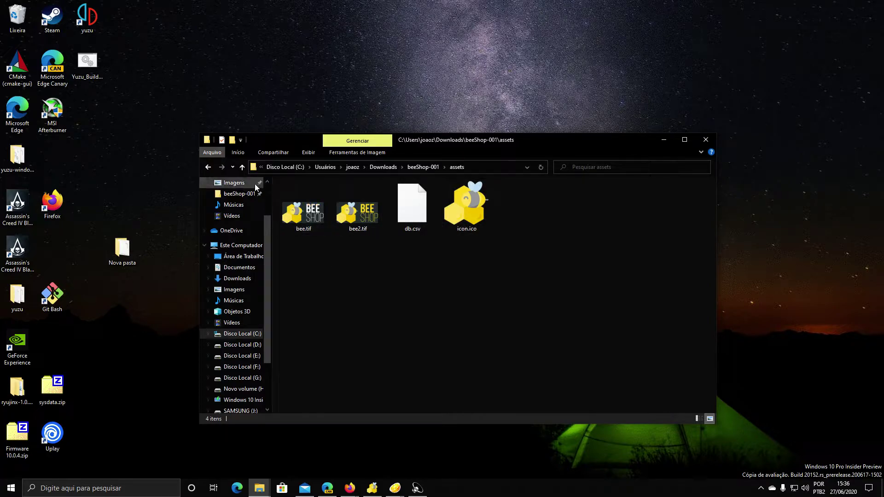
pyautogui.click(209, 167)
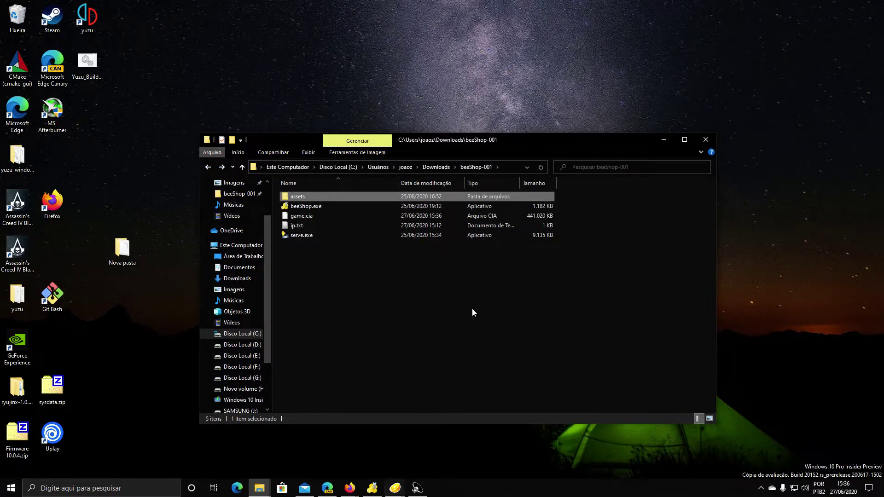
pyautogui.click(373, 488)
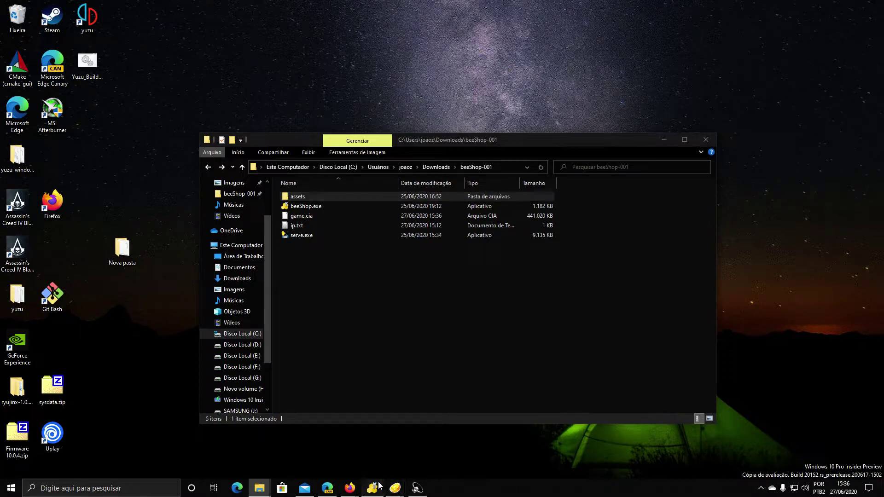
pyautogui.moveTo(527, 211); pyautogui.dragTo(476, 206)
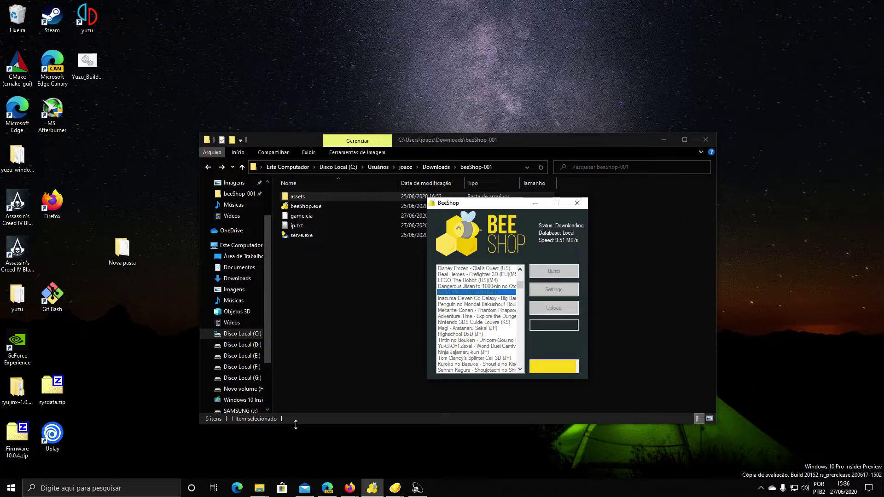
# - Switch to the browser, revisit the beeShop v1 release page and the Reddit post, and minimise the browser
pyautogui.click(327, 488)
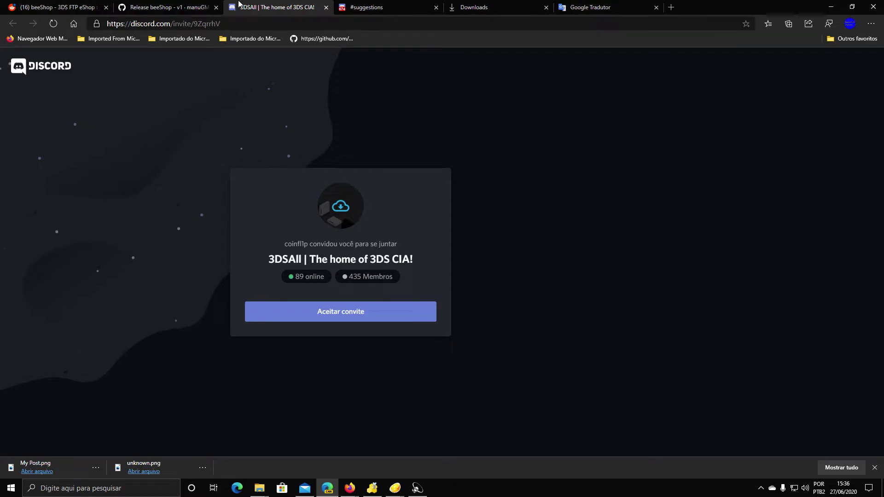
pyautogui.click(152, 3)
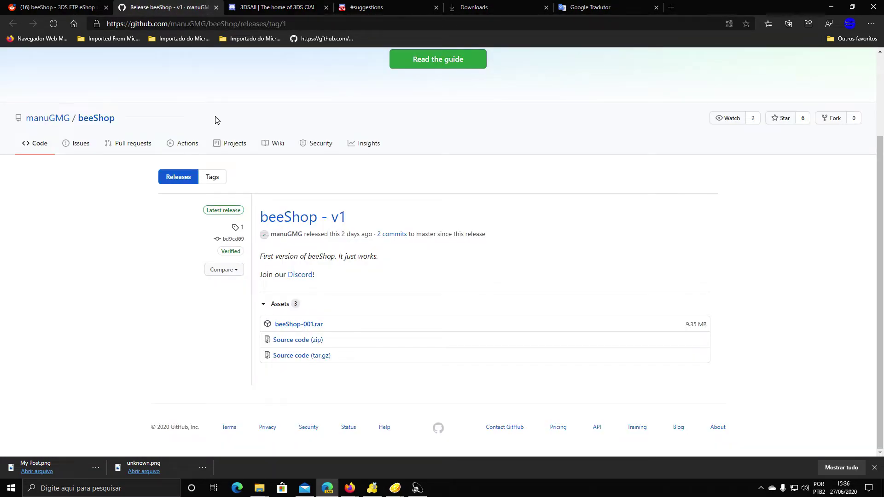
pyautogui.scroll(2, 134, 214)
pyautogui.scroll(-2, 233, 223)
pyautogui.click(71, 13)
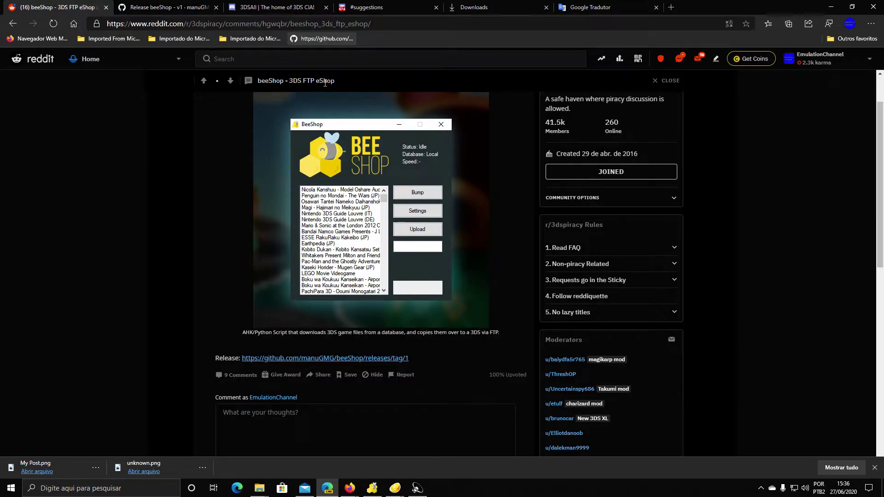
pyautogui.click(831, 7)
# - Move BeeShop clear of the file names and view the properties of the newly downloaded game.cia
pyautogui.moveTo(491, 206); pyautogui.dragTo(377, 243)
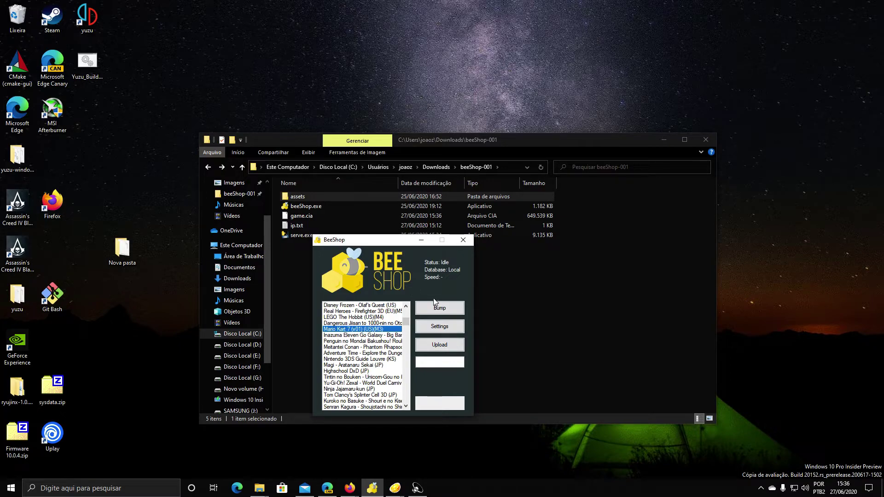
pyautogui.moveTo(384, 246); pyautogui.dragTo(563, 222)
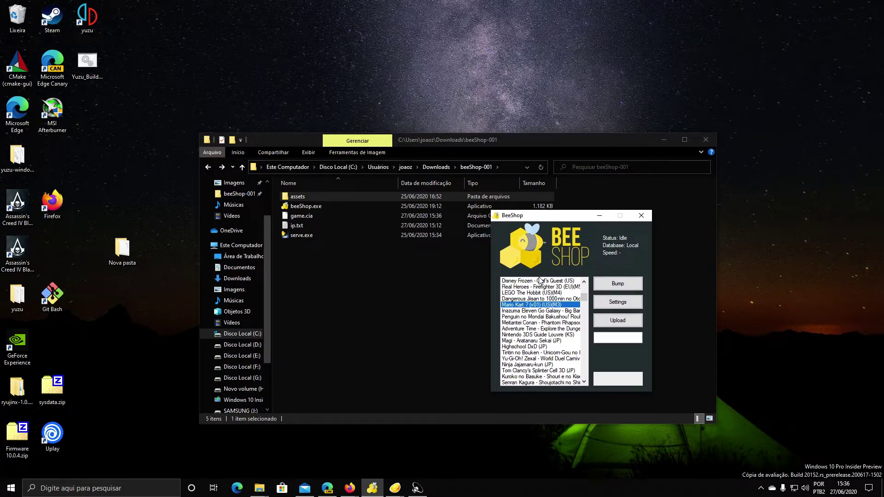
pyautogui.click(305, 217)
pyautogui.rightClick(305, 216)
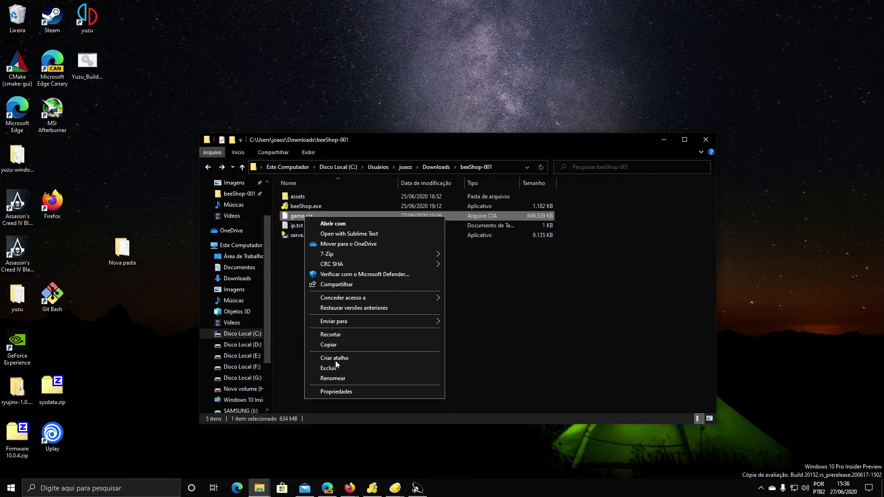
pyautogui.click(337, 392)
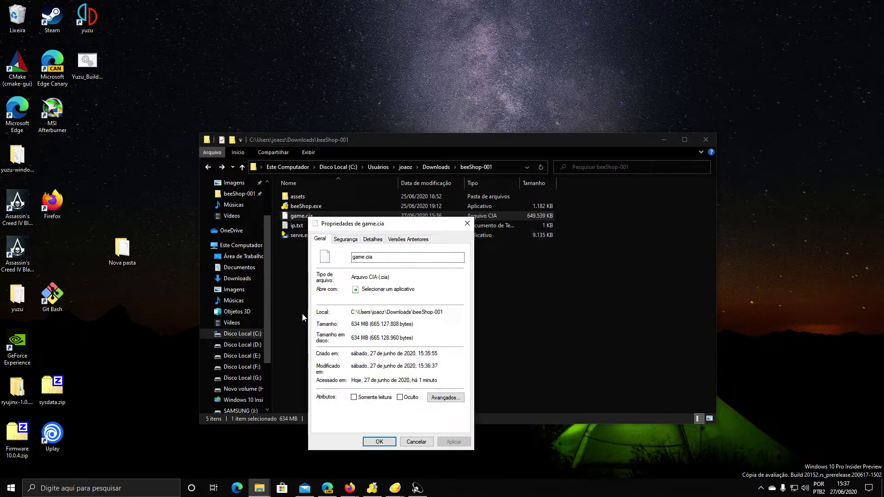
pyautogui.moveTo(359, 229); pyautogui.dragTo(383, 232)
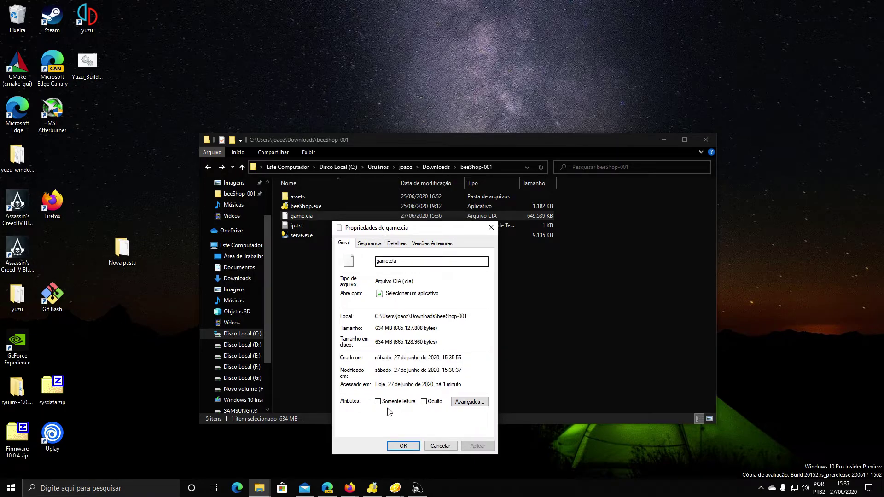
# - Switch to Citra, look at its file commands without choosing one, and shift its window slightly
pyautogui.click(395, 488)
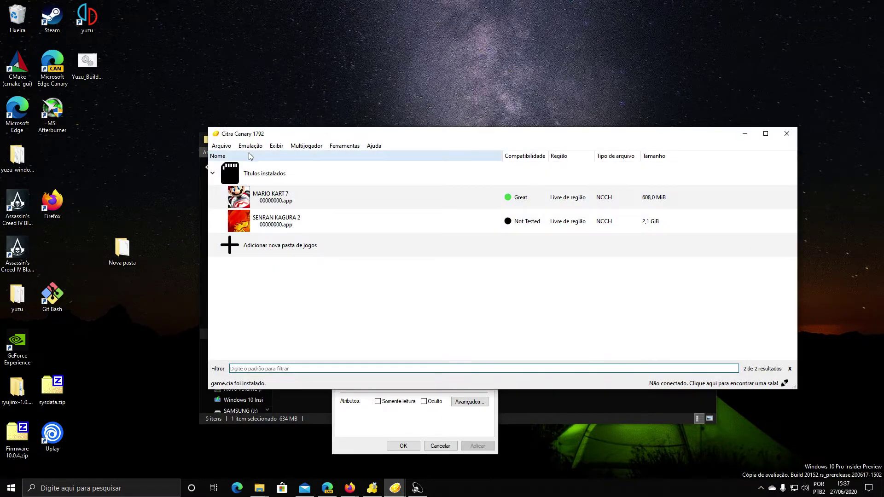
pyautogui.click(221, 145)
pyautogui.click(452, 143)
pyautogui.moveTo(452, 140); pyautogui.dragTo(463, 136)
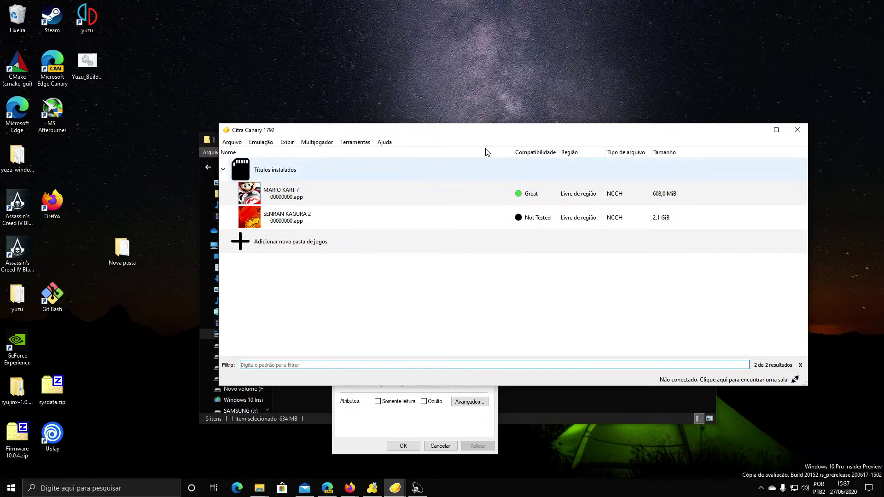
# - Open the AppData\Roaming\Citra\sysdata folder to examine its system files, and minimise the folder window
pyautogui.press('super+r')
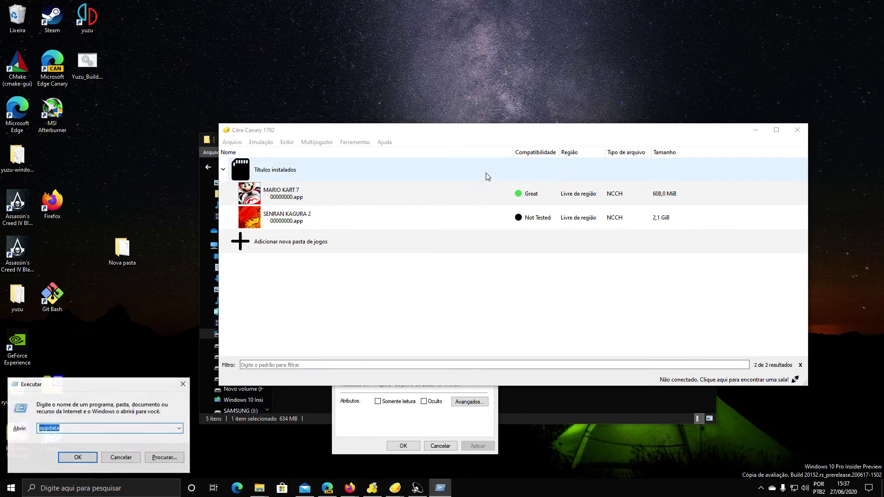
pyautogui.press('Return')
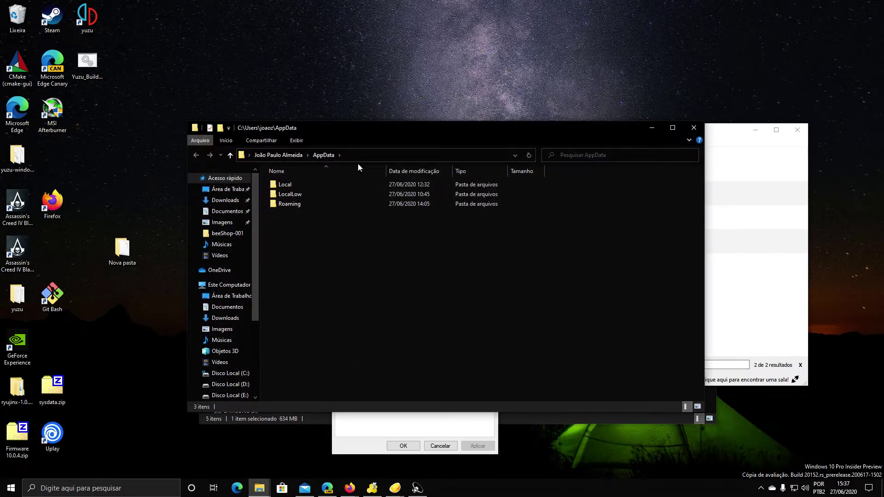
pyautogui.doubleClick(299, 204)
pyautogui.doubleClick(281, 311)
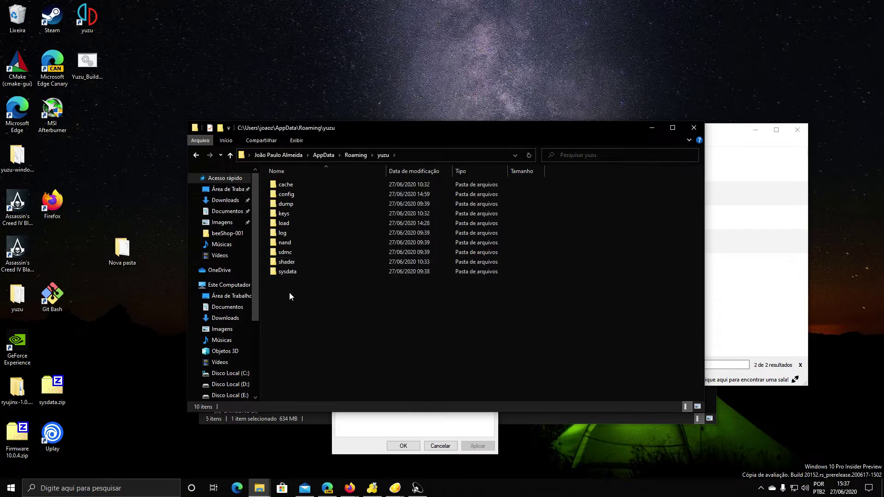
pyautogui.click(196, 155)
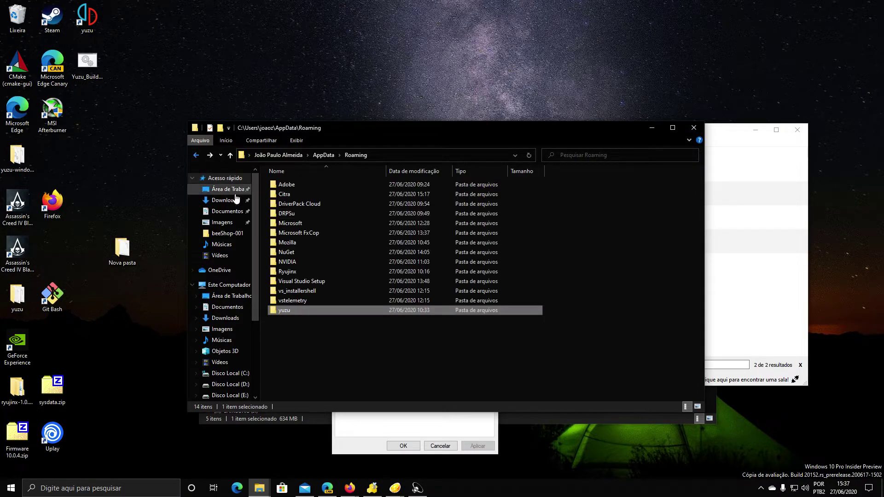
pyautogui.doubleClick(283, 195)
pyautogui.doubleClick(285, 234)
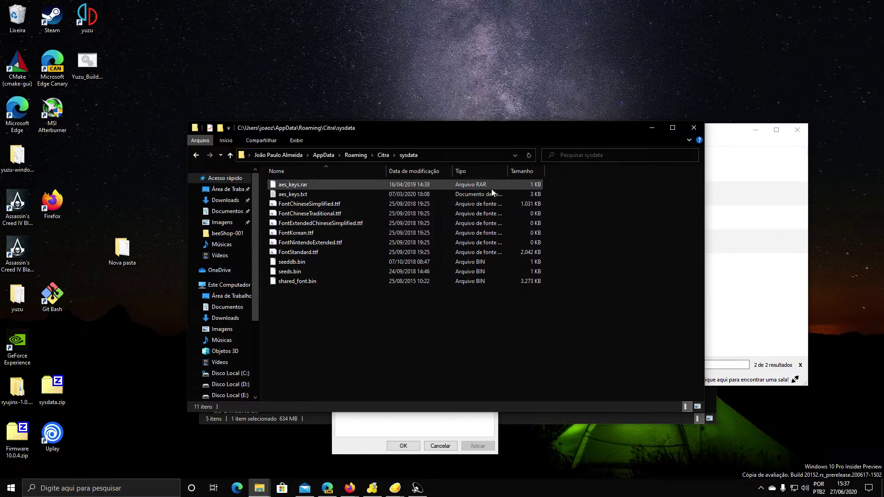
pyautogui.click(652, 128)
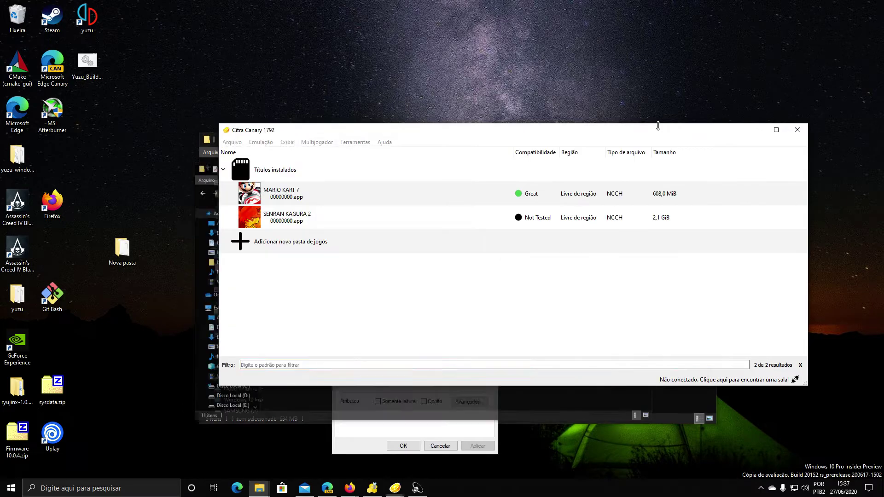
# - Close the game.cia properties, bring BeeShop to the front, and browse its list of games
pyautogui.click(378, 451)
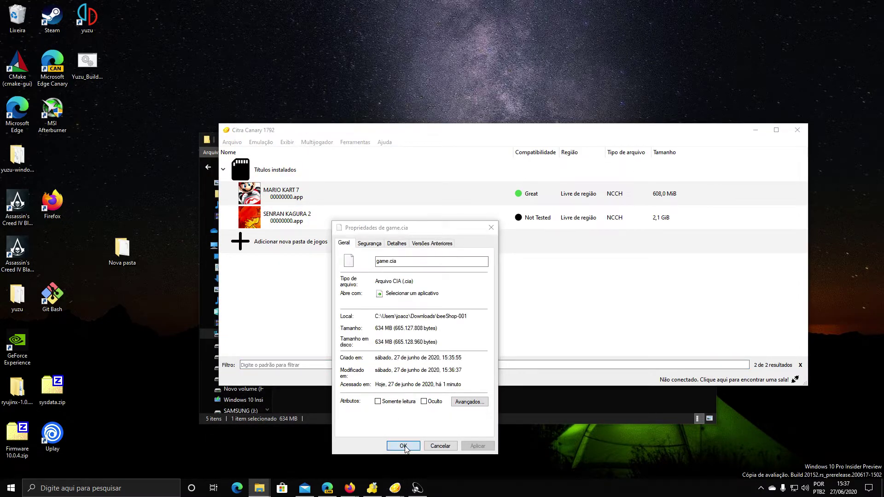
pyautogui.click(395, 447)
pyautogui.click(372, 488)
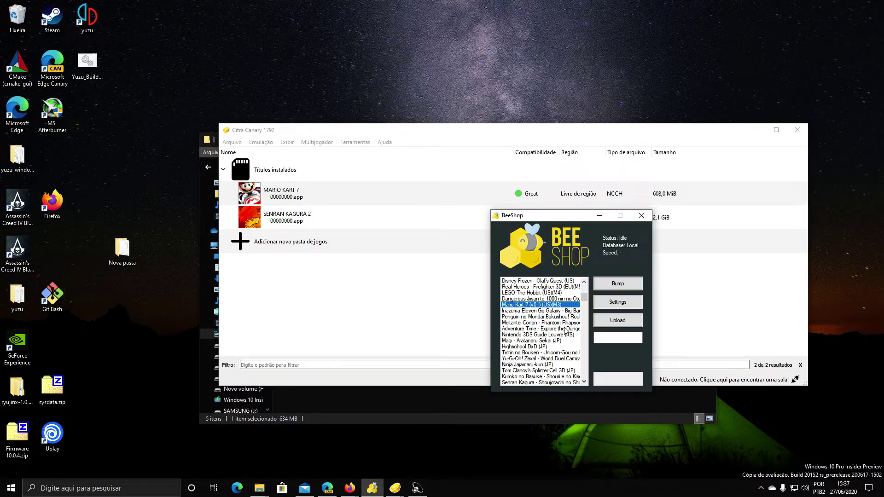
pyautogui.scroll(-5, 552, 323)
pyautogui.moveTo(584, 299)
pyautogui.mouseDown()
pyautogui.moveTo(589, 378)
pyautogui.moveTo(590, 285)
pyautogui.mouseUp()
pyautogui.scroll(-10, 556, 312)
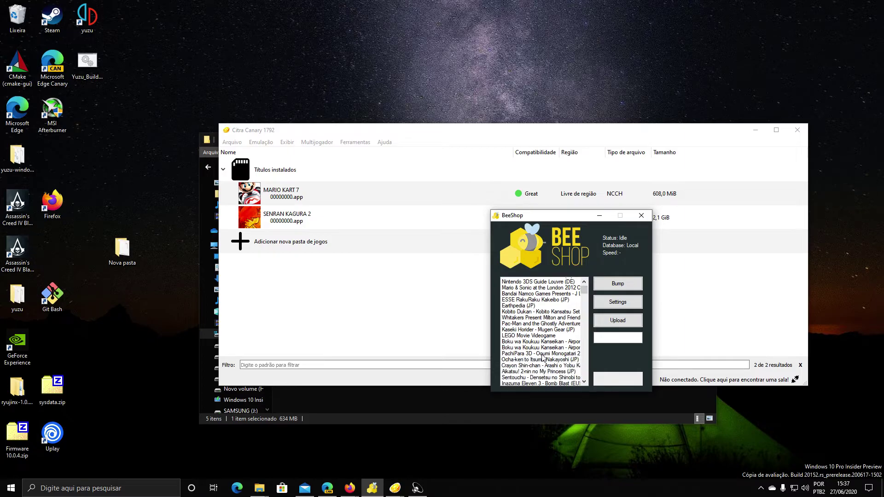
pyautogui.scroll(-6, 554, 313)
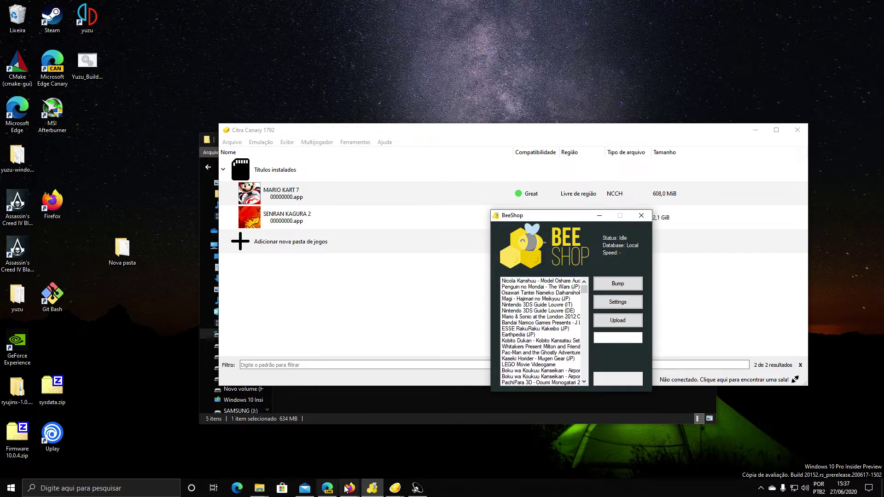
# - Switch to the browser and view the 3DSAll Discord invitation
pyautogui.click(327, 488)
pyautogui.click(276, 6)
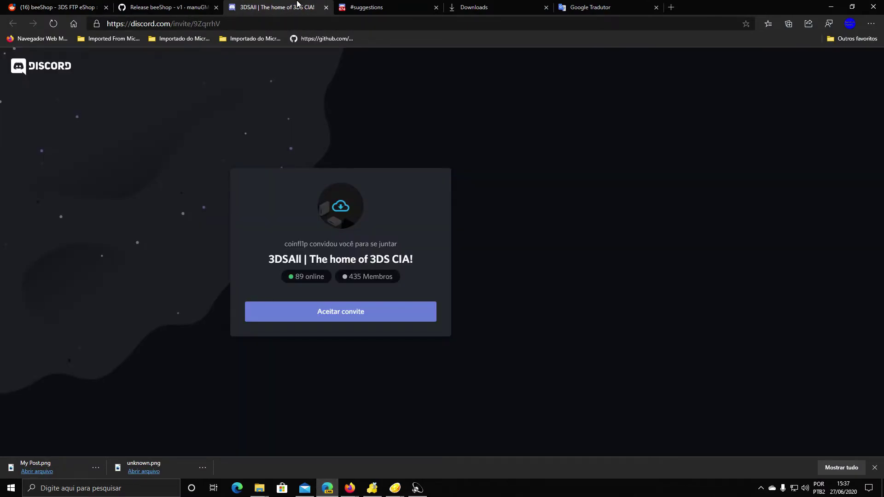
# - Switch to the 3DSAll Discord server and look through its announcements channel for the beeShop and qreeShop dump posts
pyautogui.click(340, 4)
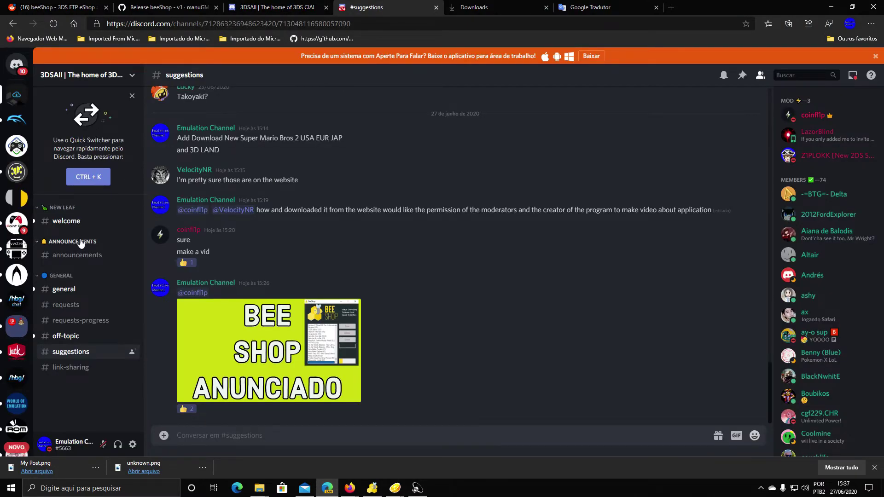
pyautogui.click(80, 257)
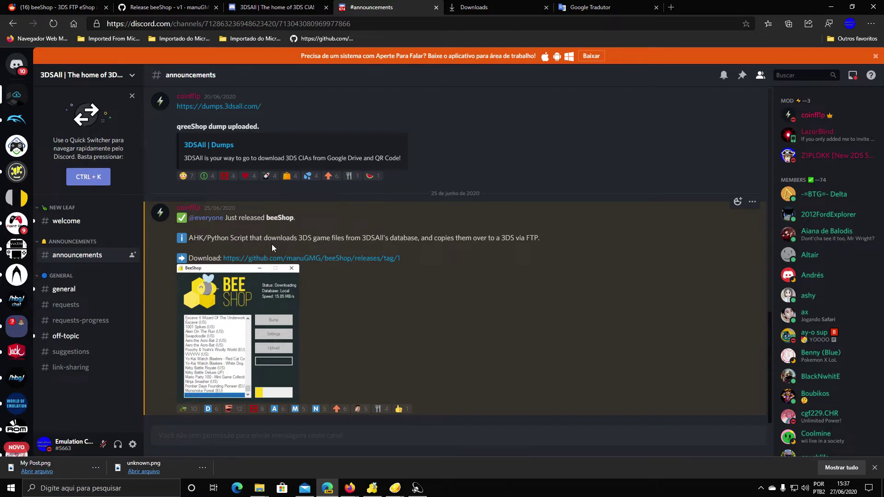
pyautogui.scroll(5, 223, 282)
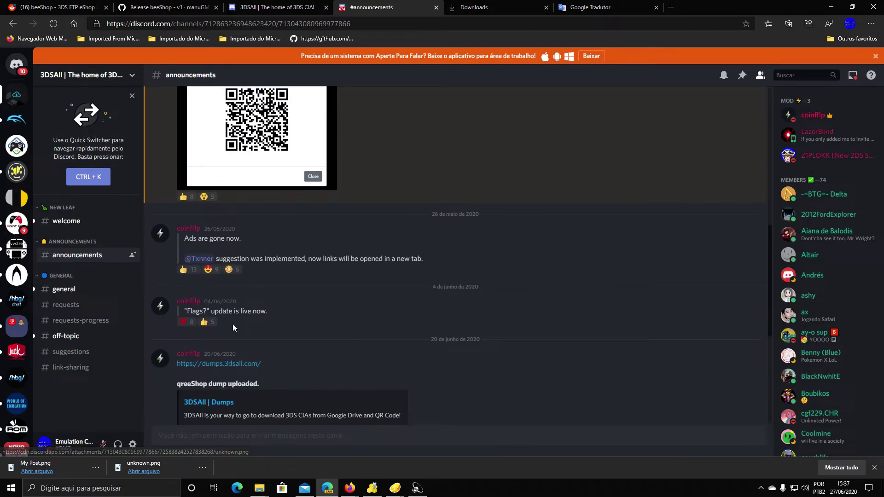
# - Follow the dumps.3dsall.com link in the announcement, open the qreeShop dump, and browse its game QR codes
pyautogui.click(226, 364)
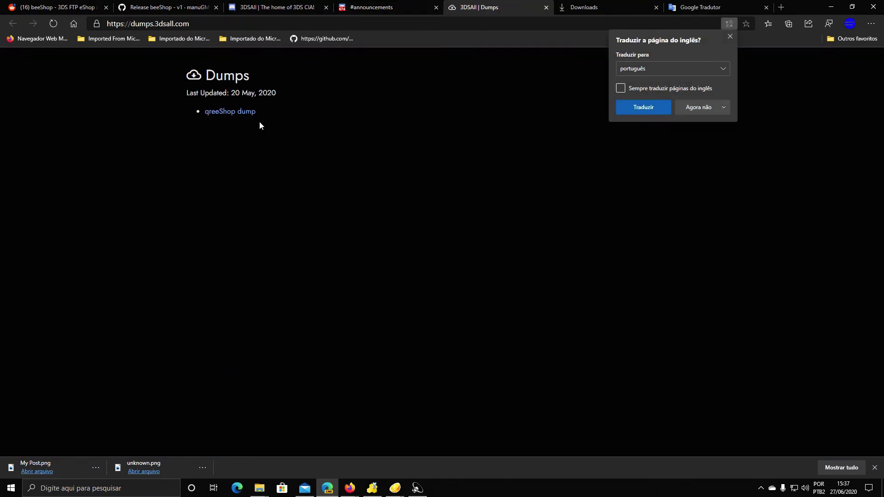
pyautogui.click(233, 113)
pyautogui.scroll(-3, 116, 239)
pyautogui.scroll(4, 116, 236)
pyautogui.scroll(-15, 115, 223)
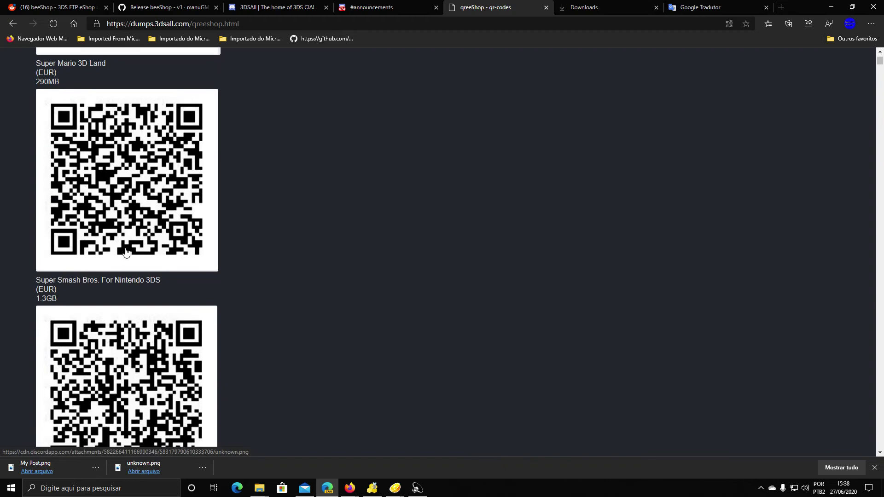
pyautogui.scroll(-15, 126, 252)
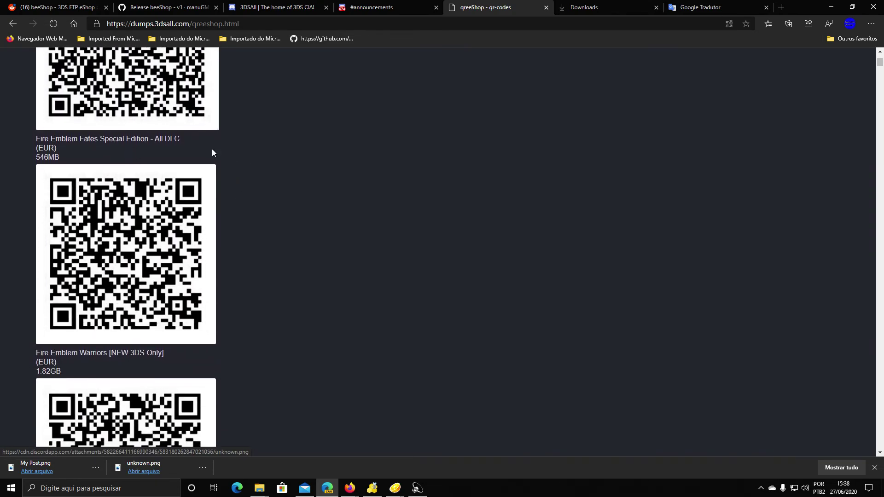
# - Minimise the browser, move the BeeShop window over the middle of the Citra window, and browse its game list
pyautogui.click(831, 7)
pyautogui.moveTo(517, 213); pyautogui.dragTo(402, 194)
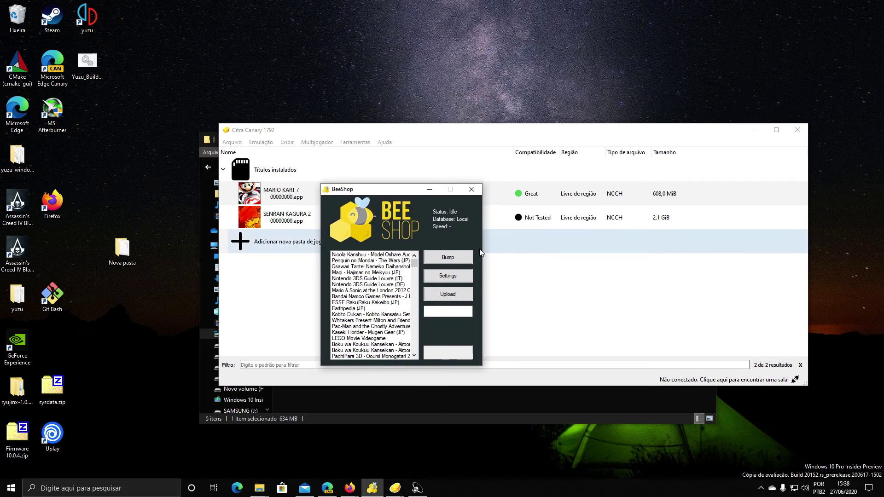
pyautogui.scroll(-5, 400, 299)
pyautogui.scroll(5, 403, 285)
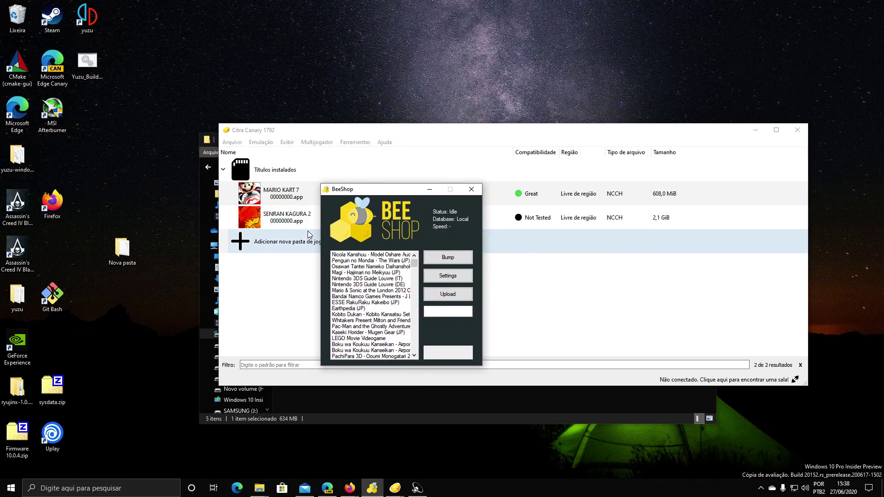